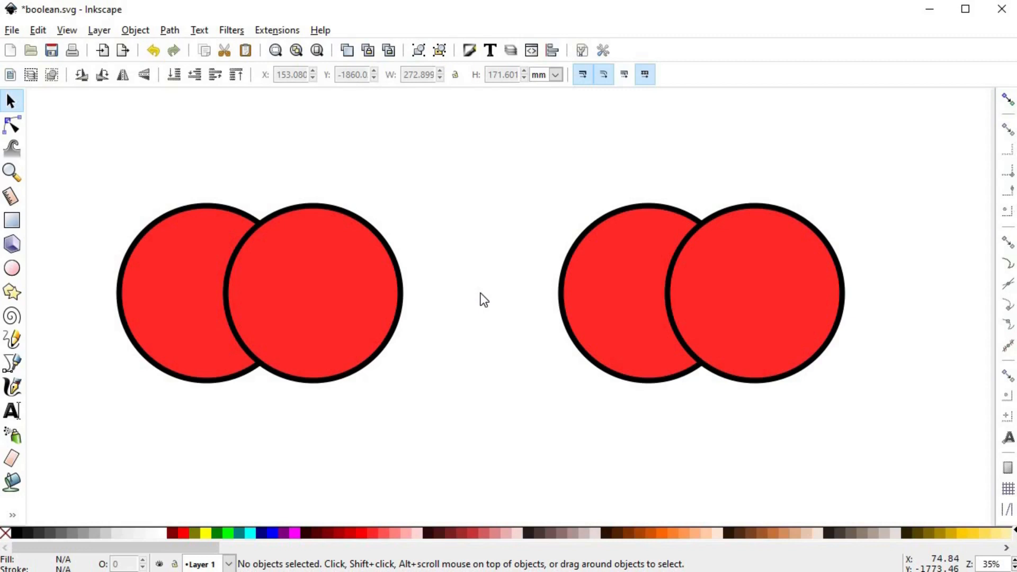
- Unite the two overlapping red circles of the pair with the larger X position into one path with Union
left_click_drag(483, 158, 880, 425)
left_click(174, 31)
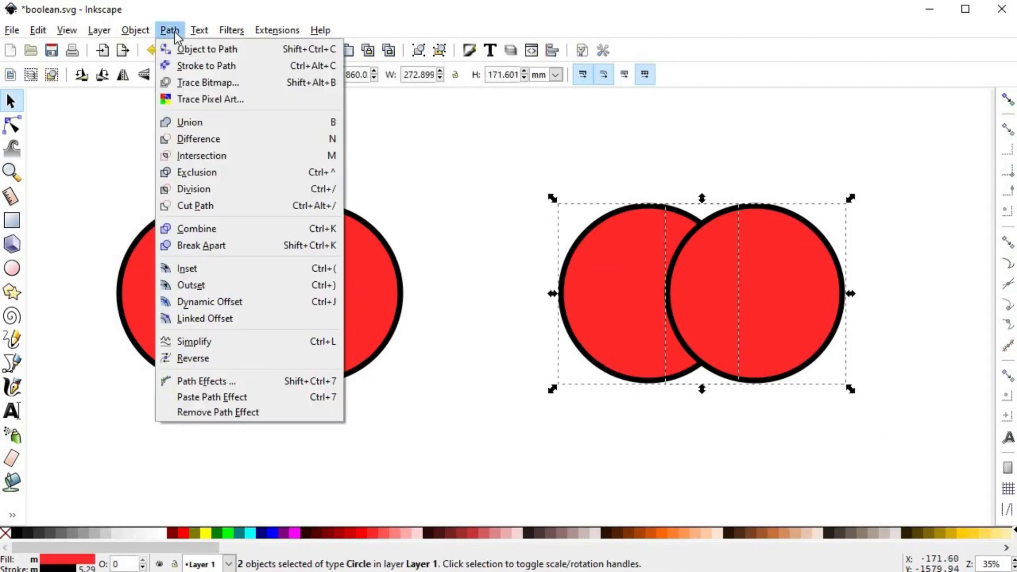
left_click(247, 123)
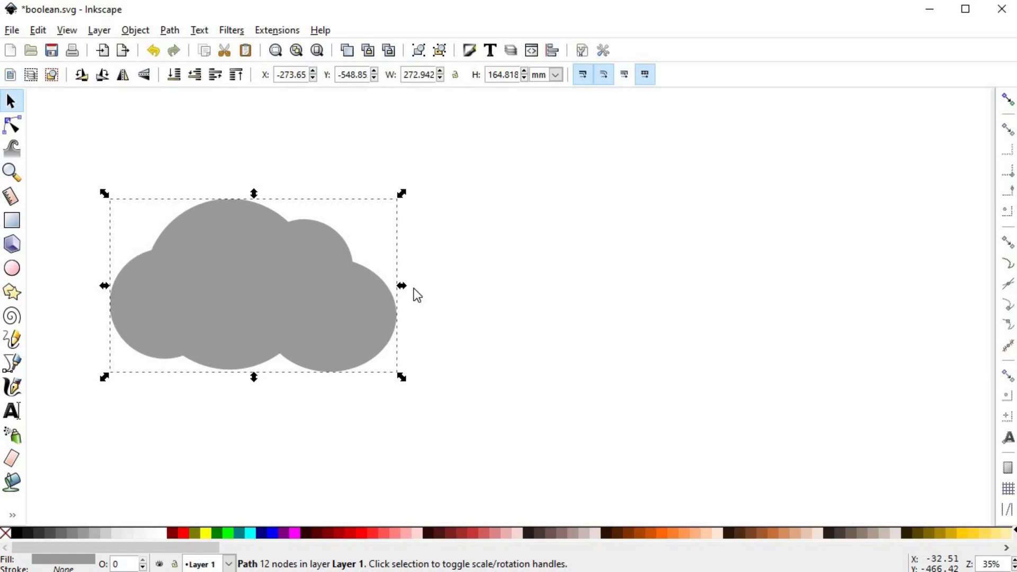
- Draw four overlapping ellipses of different sizes beside the existing grey cloud, forming a second cloud about 273 × 164 mm overall
left_click(12, 268)
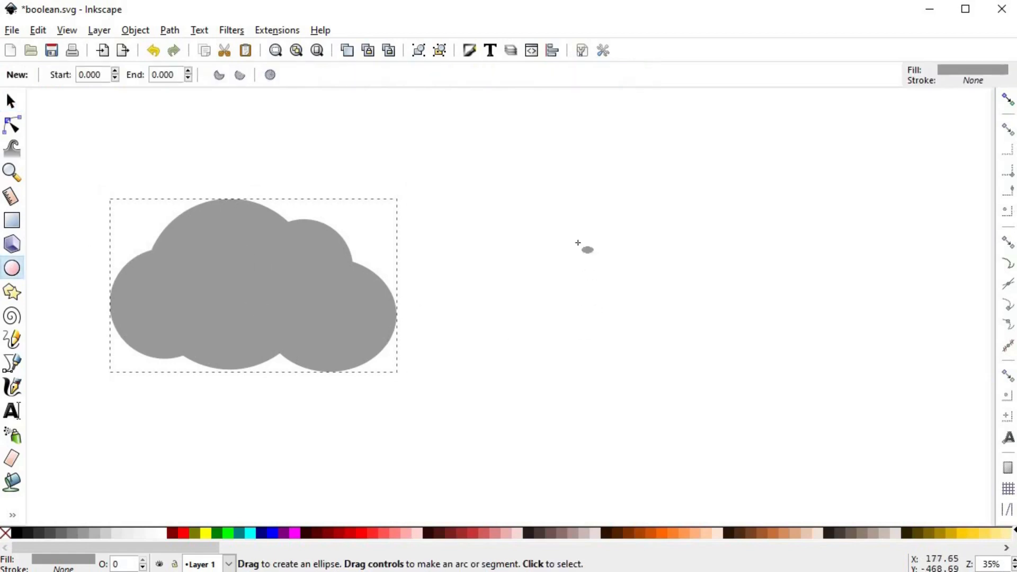
left_click_drag(559, 212, 724, 390)
left_click_drag(514, 265, 617, 366)
left_click_drag(682, 223, 749, 302)
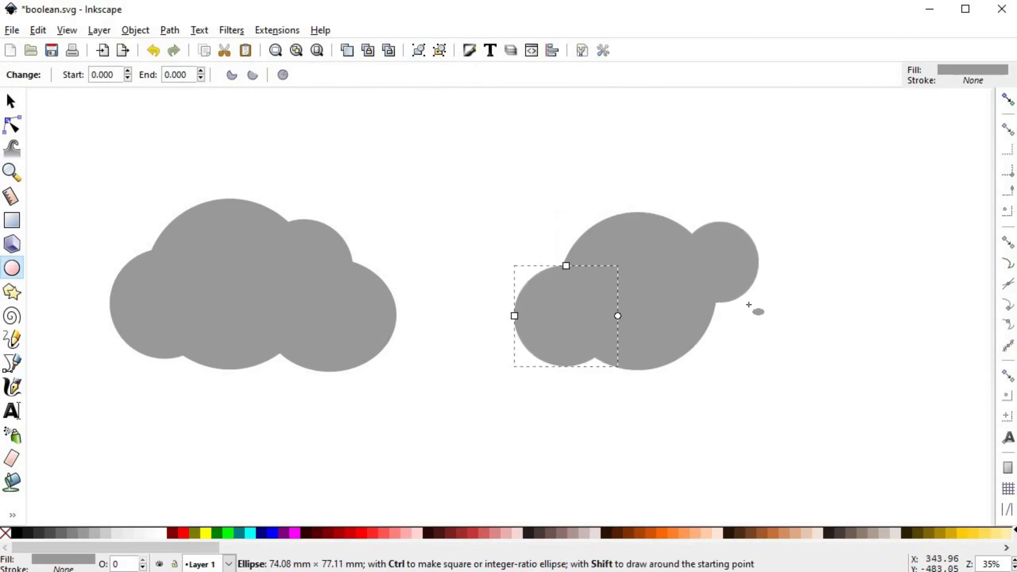
left_click_drag(653, 260, 806, 387)
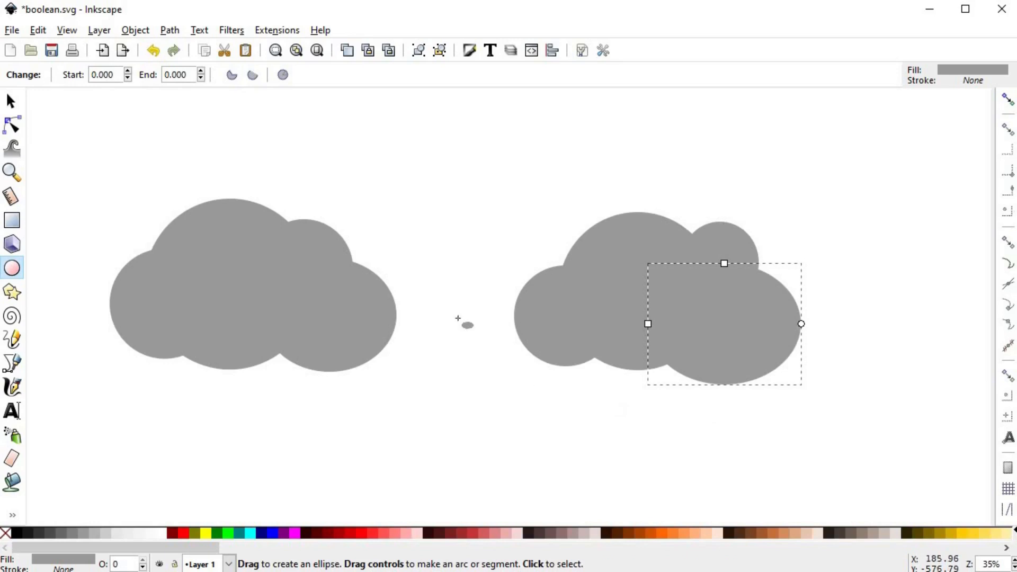
- Select the four new grey ellipses and merge them into a single cloud path with Union
key("s")
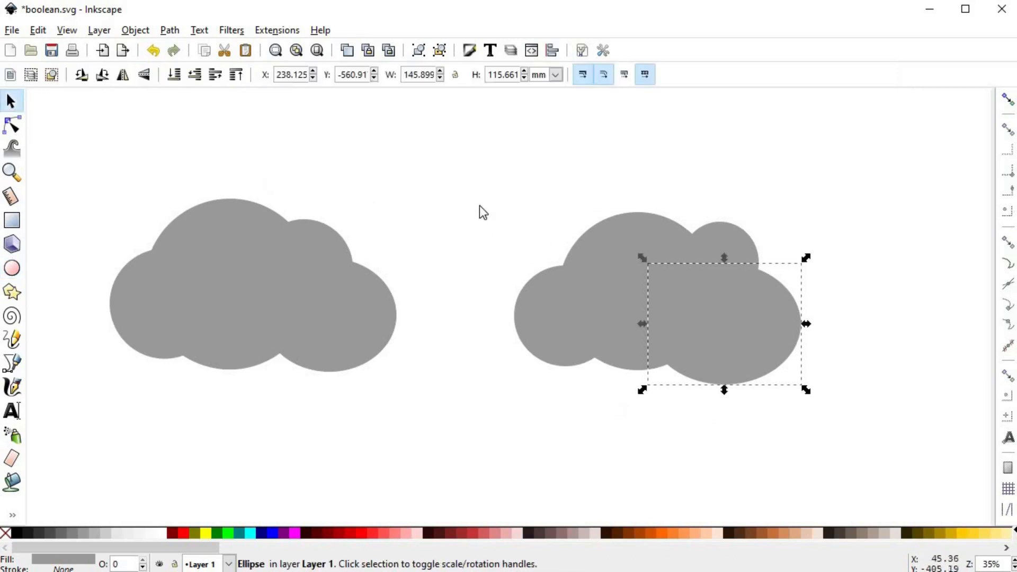
left_click_drag(455, 150, 892, 457)
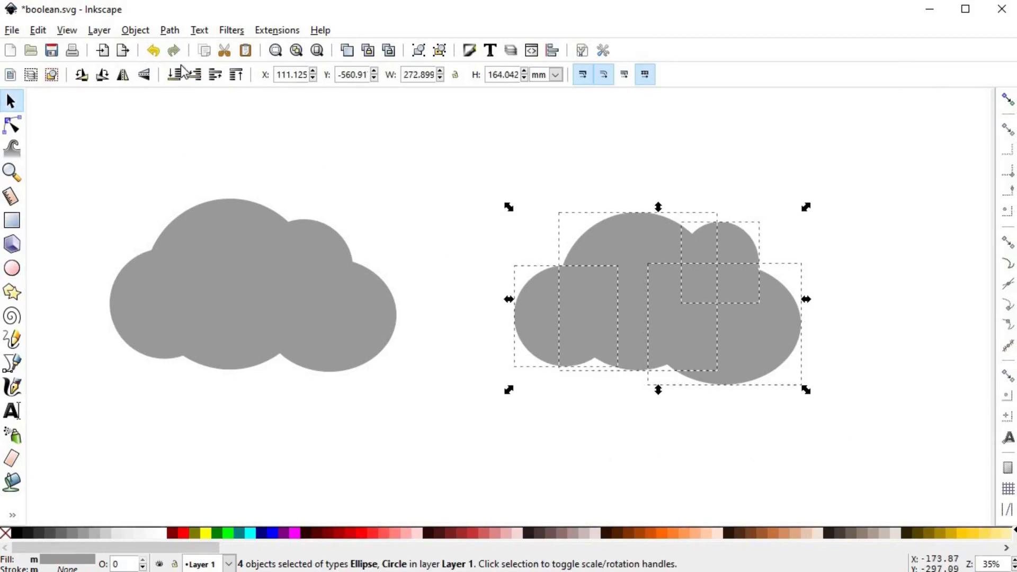
left_click(177, 29)
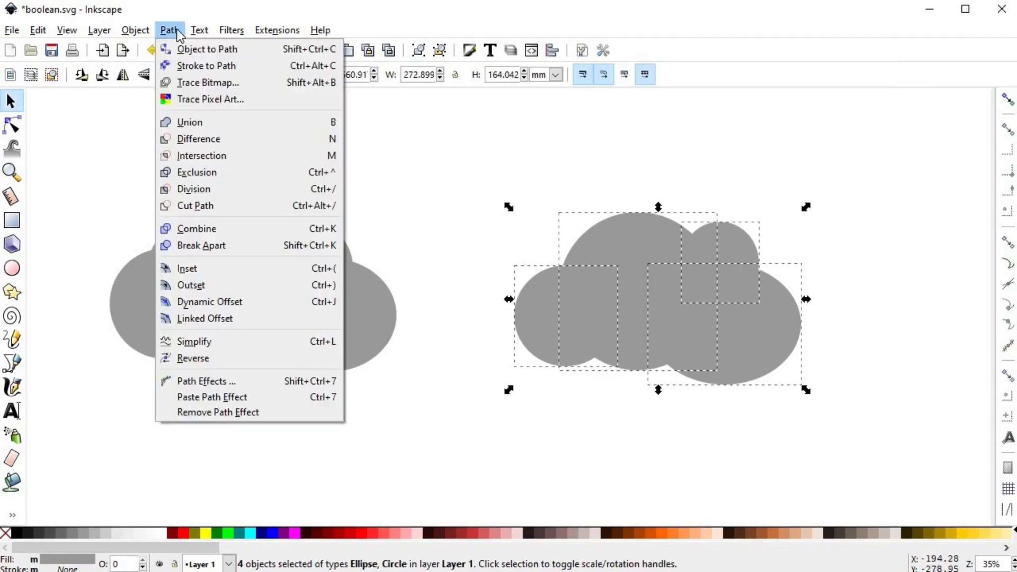
left_click(287, 122)
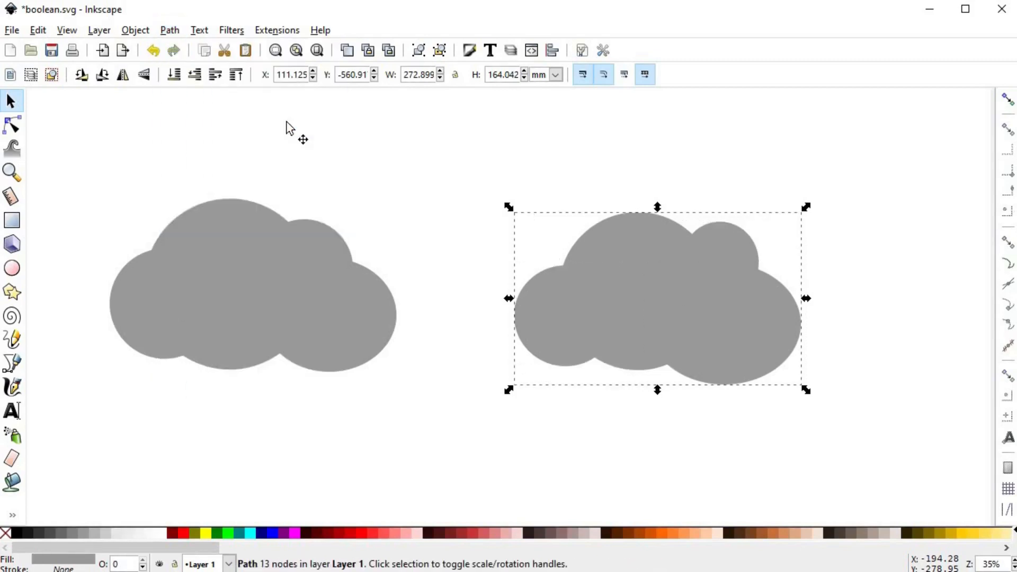
key("ctrl+KP_Add")
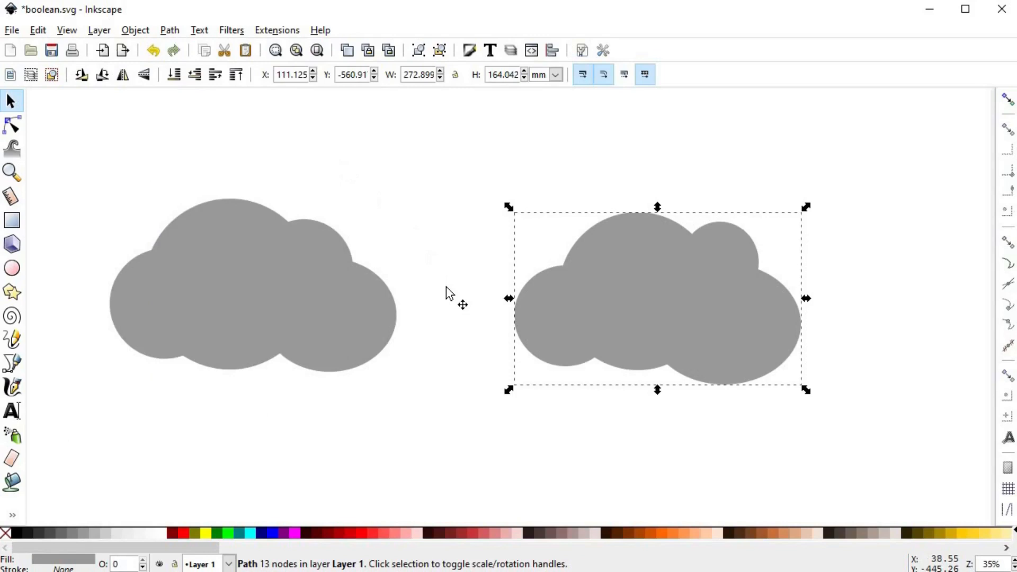
- Delete the eight nodes along the new cloud's outer curves, keeping only the five corner nodes where its lobes meet
left_click(16, 127)
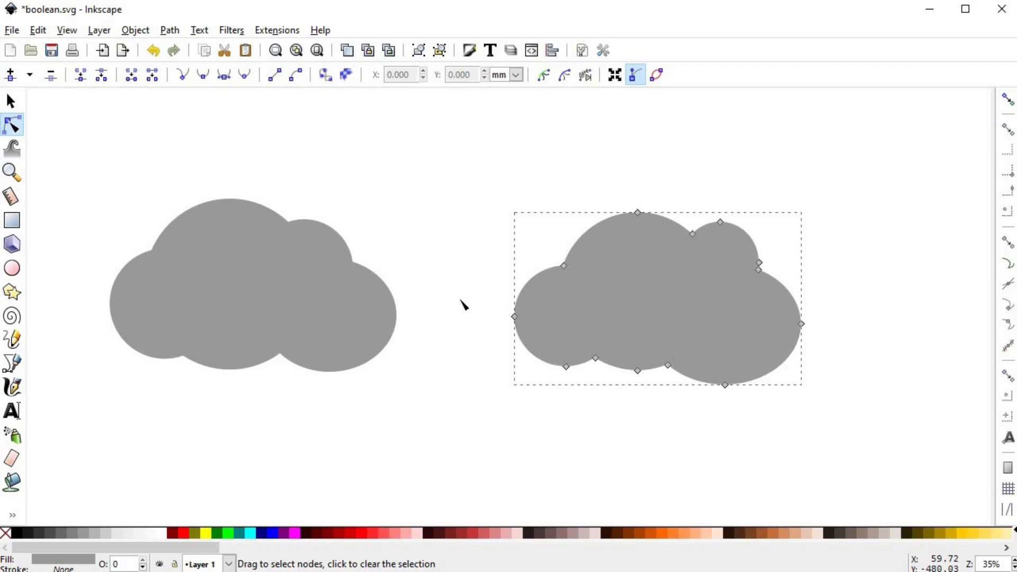
left_click_drag(593, 143, 664, 275)
left_click_drag(704, 186, 689, 421)
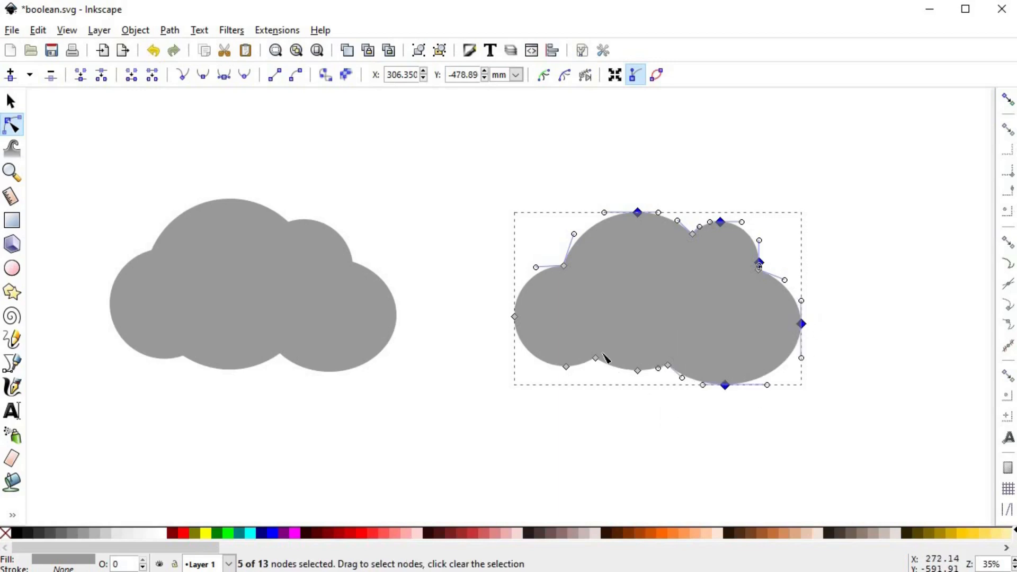
left_click_drag(606, 316, 663, 406)
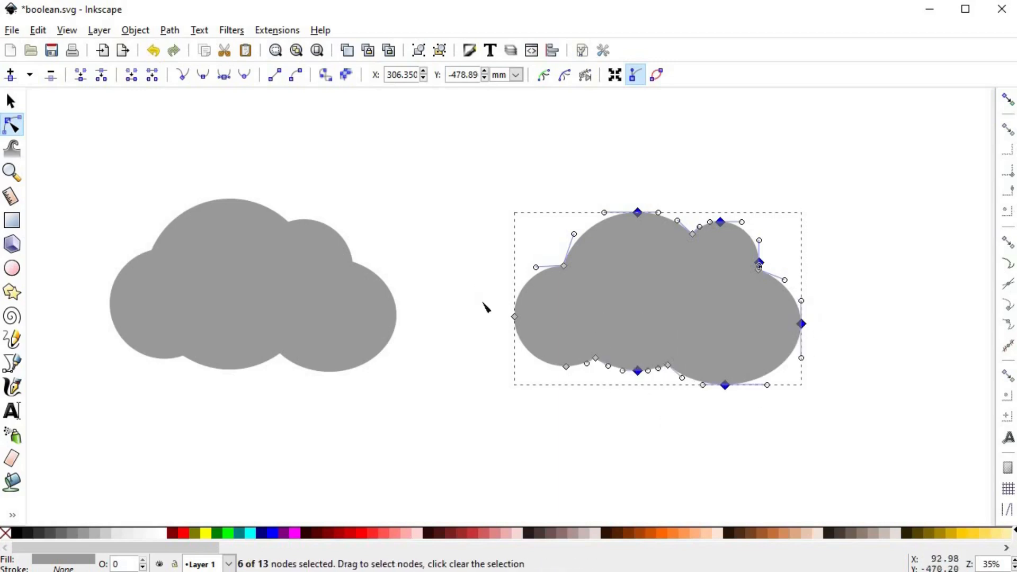
left_click_drag(474, 285, 570, 405)
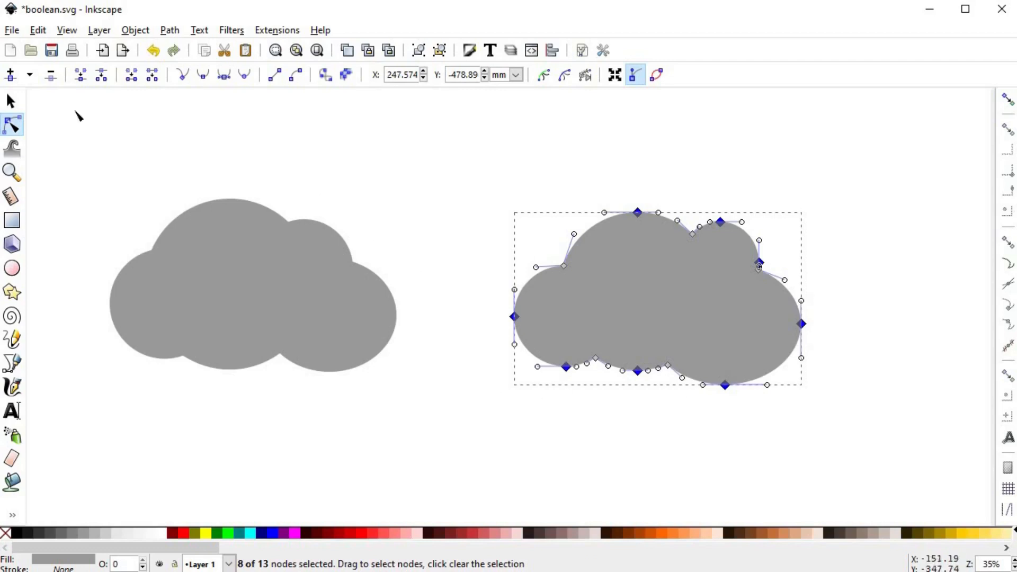
left_click(51, 74)
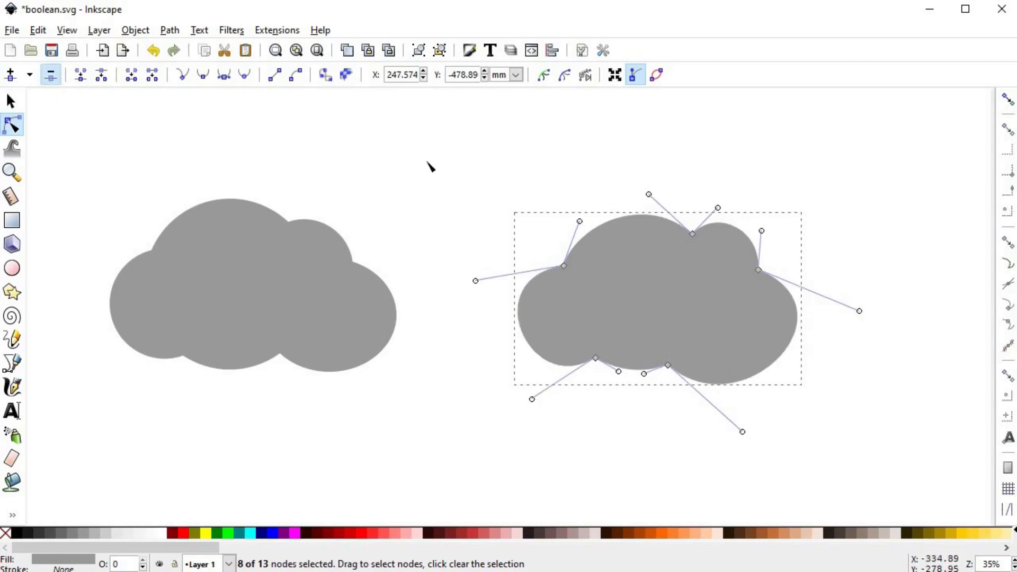
left_click(667, 181)
- Reshape the new cloud by bending its curve segments, bulging the upper lobes upward and the lower lobes outward, and deselect it
left_click(638, 223)
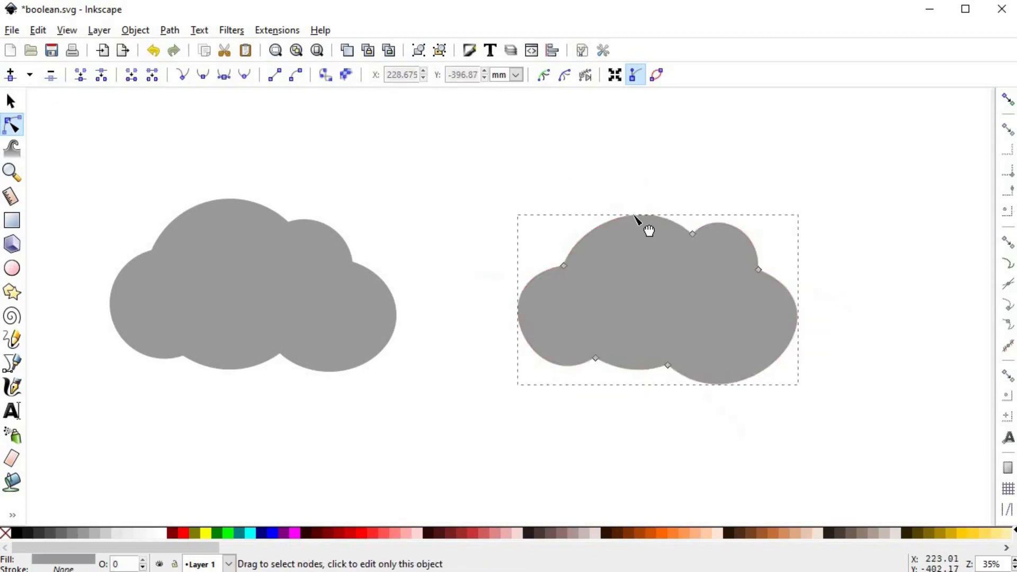
left_click_drag(646, 226, 588, 221)
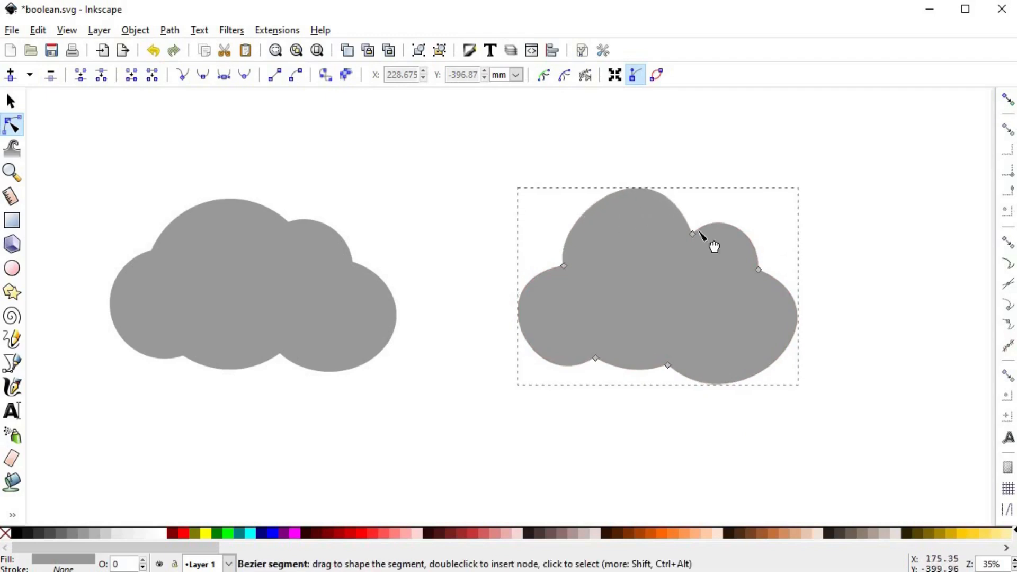
mouse_move(719, 224)
left_mouse_down()
mouse_move(722, 210)
mouse_move(733, 225)
left_mouse_up()
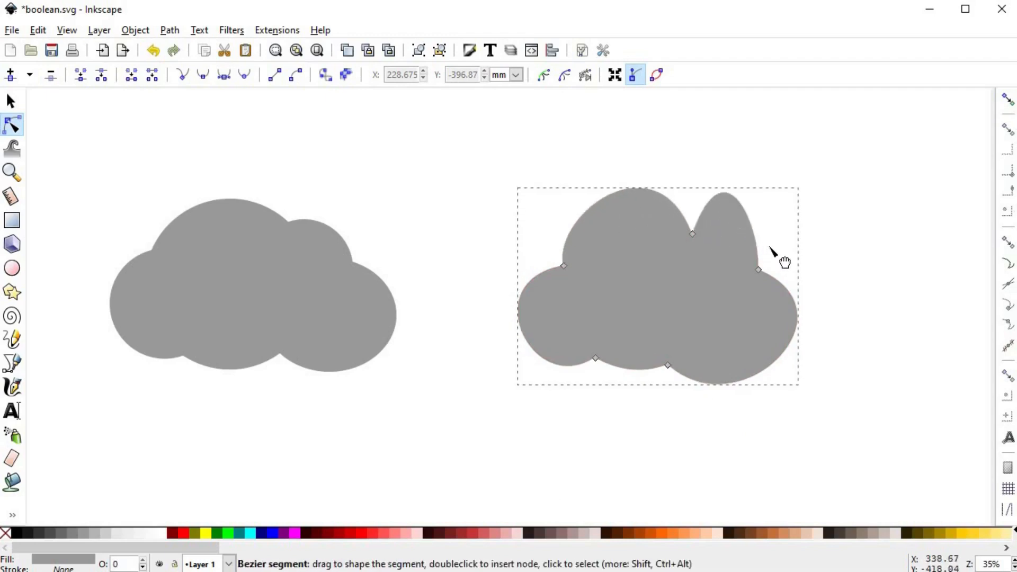
left_click_drag(779, 261, 806, 297)
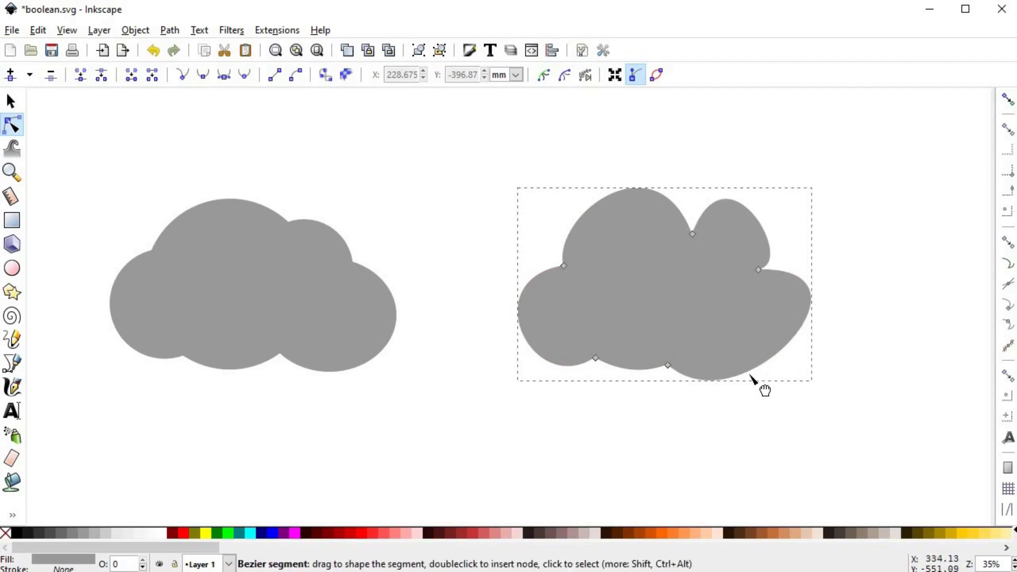
left_click_drag(761, 386, 696, 388)
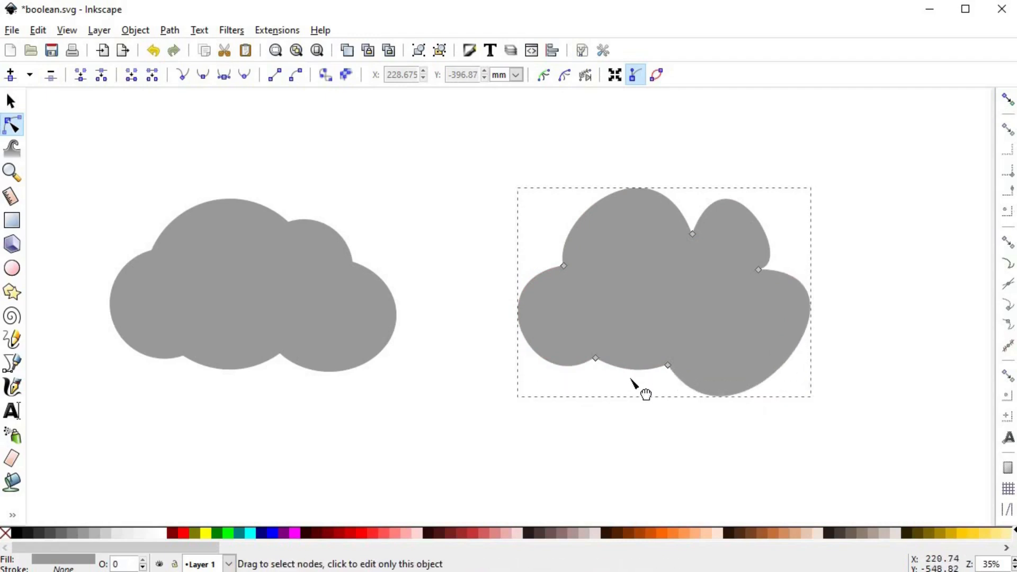
left_click_drag(631, 372, 572, 381)
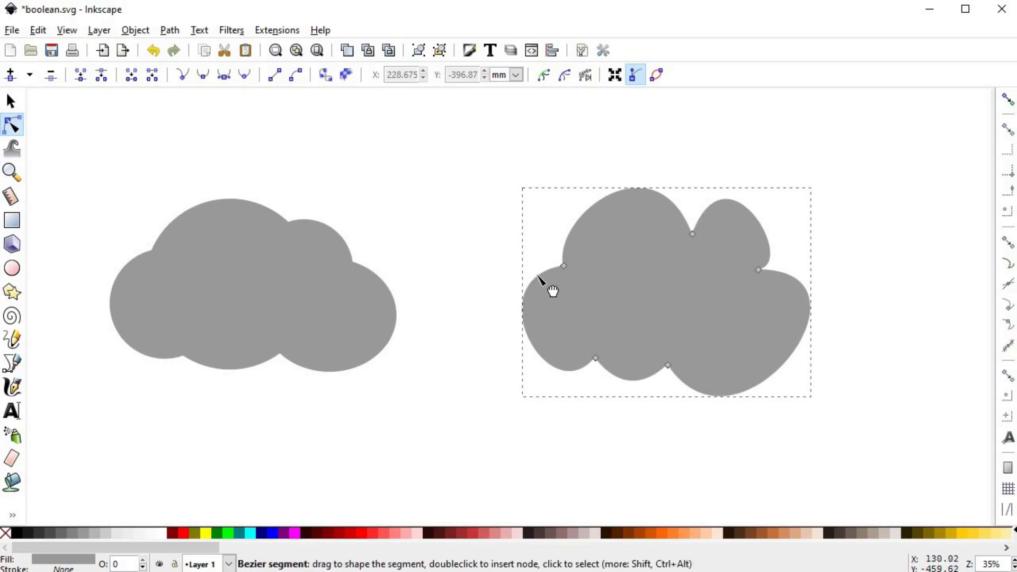
left_click_drag(534, 276, 532, 283)
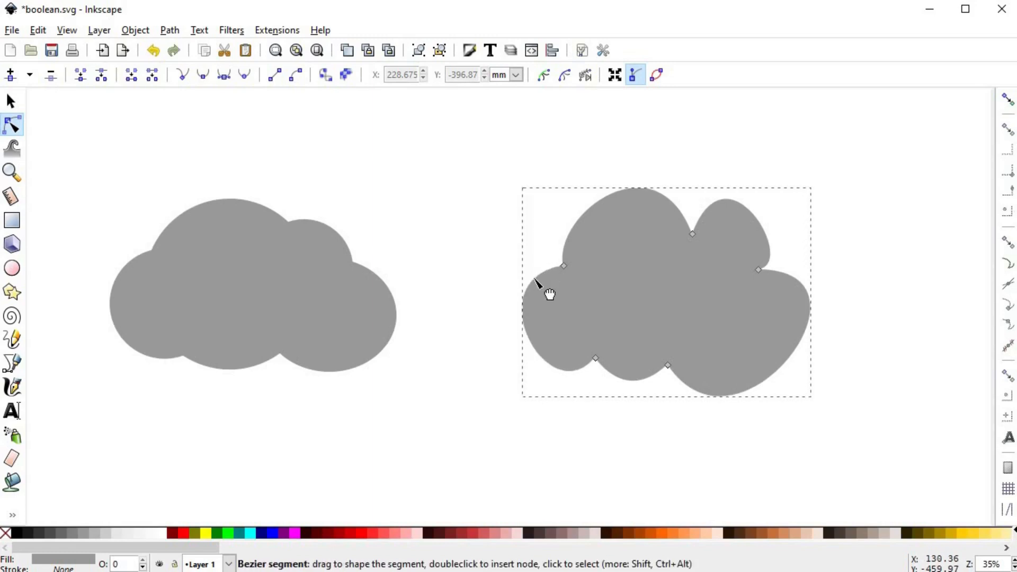
key("s")
left_click(857, 249)
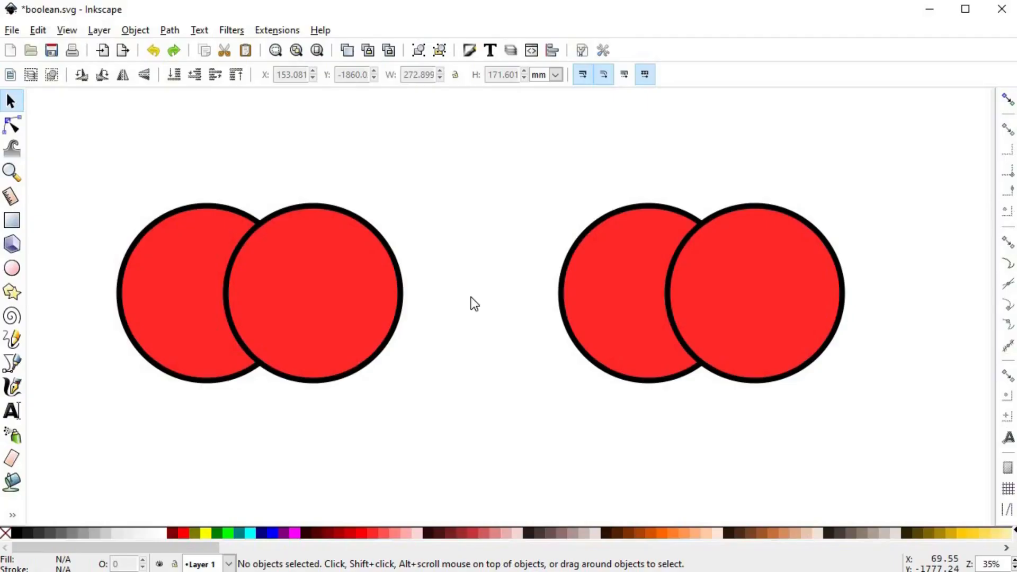
- Subtract the top circle from the bottom one in the second pair of red circles with Difference
left_click_drag(465, 127, 904, 439)
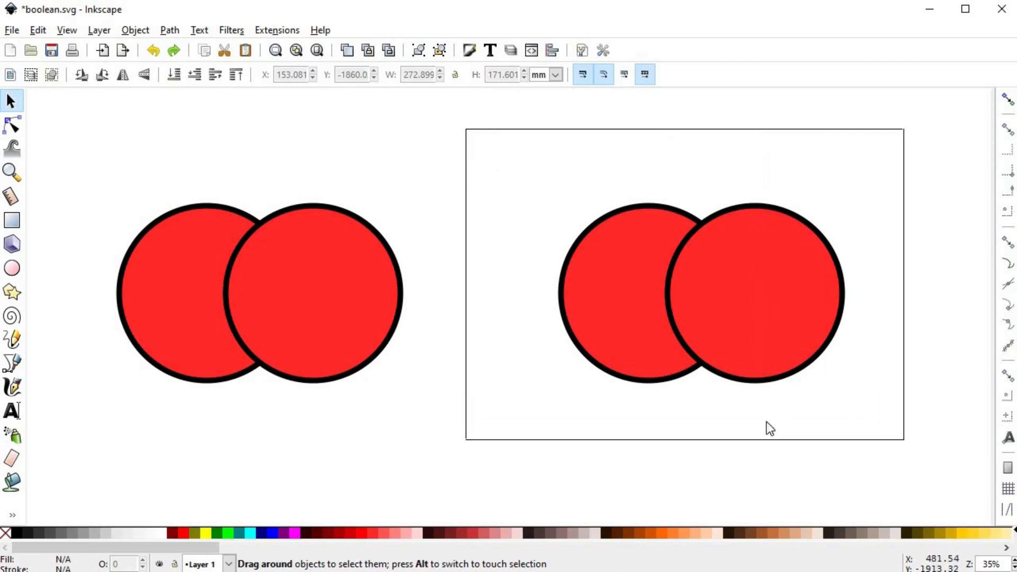
left_click(177, 30)
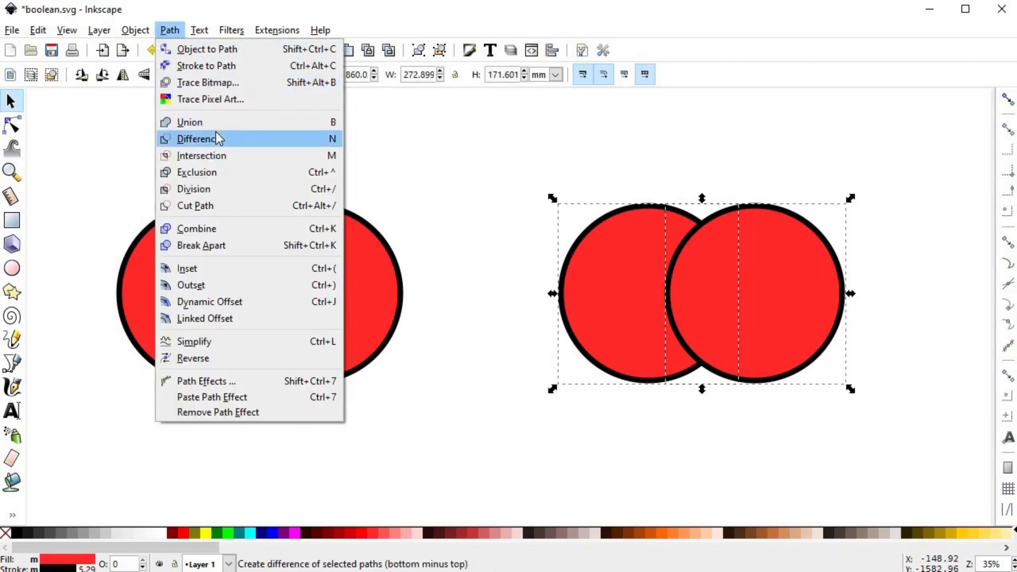
left_click(215, 139)
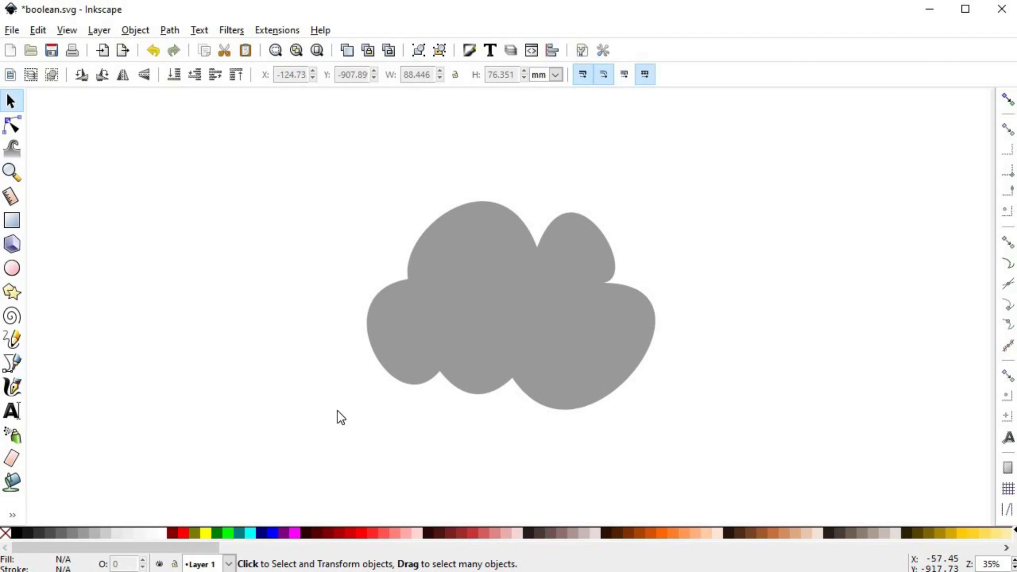
- Draw a rectangle about 413 × 125 mm, fill it red and move it up to cover the lower part of the cloud
left_click(18, 222)
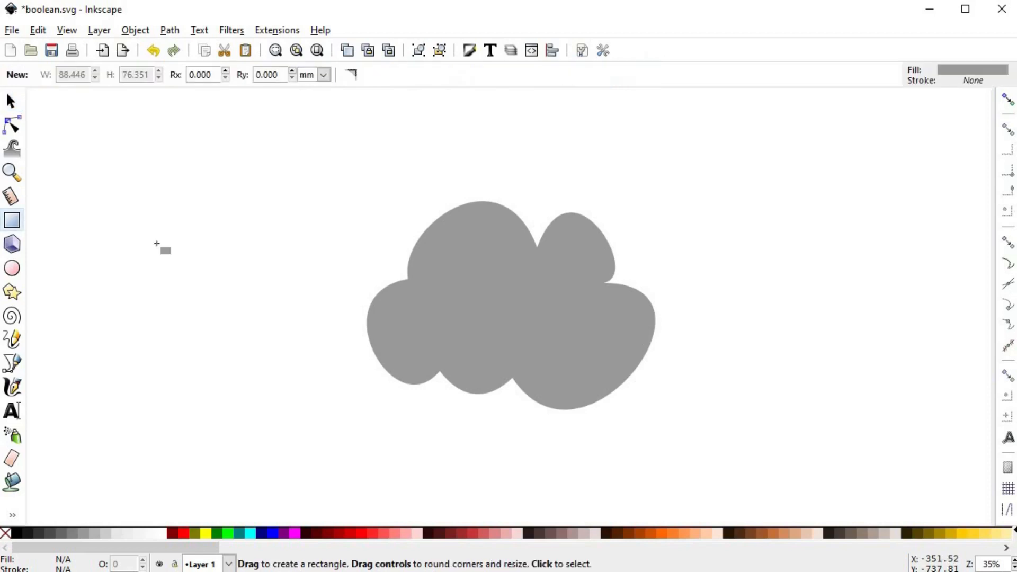
left_click_drag(309, 342, 744, 475)
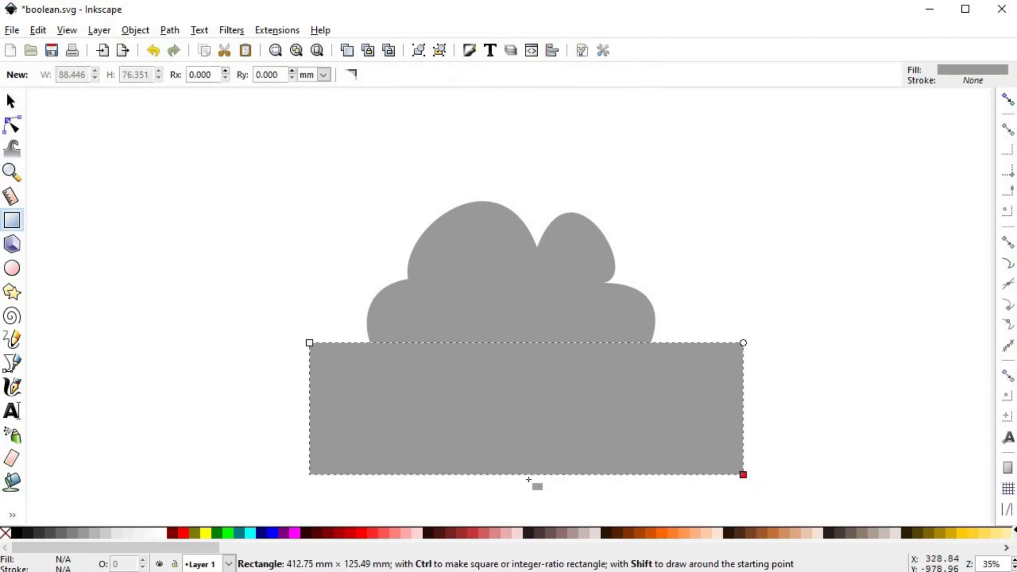
left_click(373, 532)
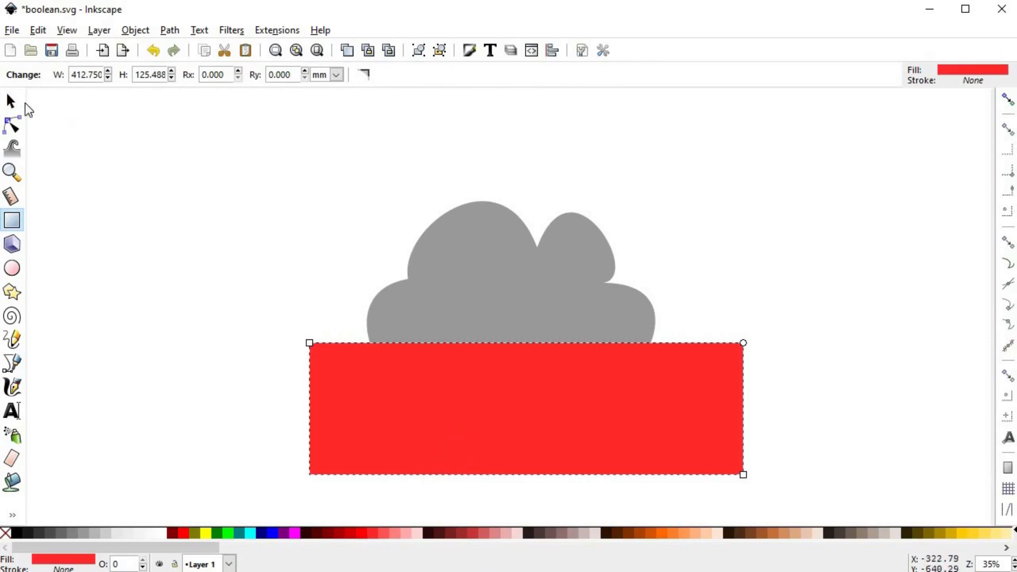
left_click_drag(540, 402, 560, 386)
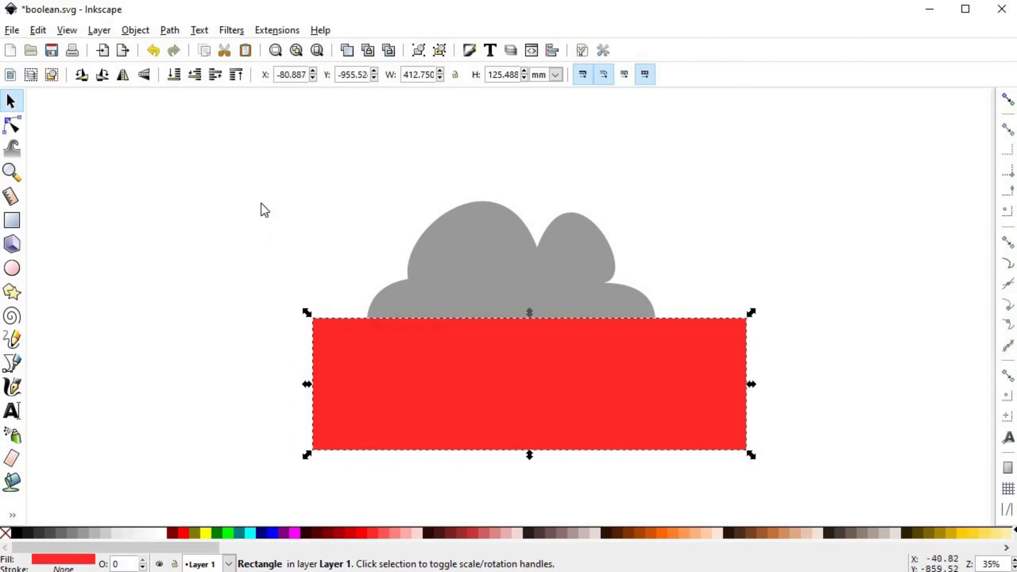
- Subtract the red rectangle from the grey cloud with Difference to give the cloud a flat base, and deselect it
left_click_drag(503, 359, 832, 508)
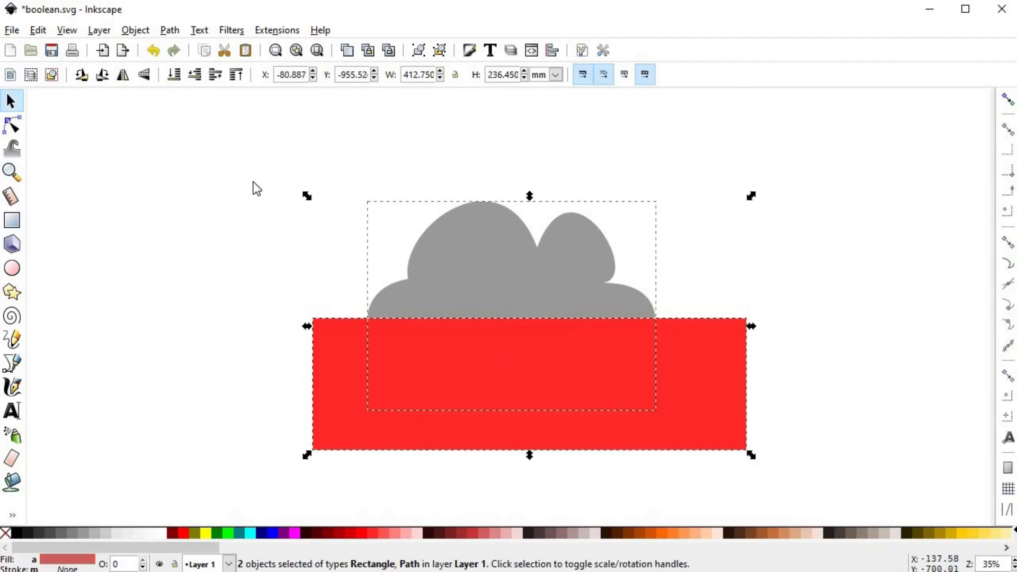
left_click(169, 32)
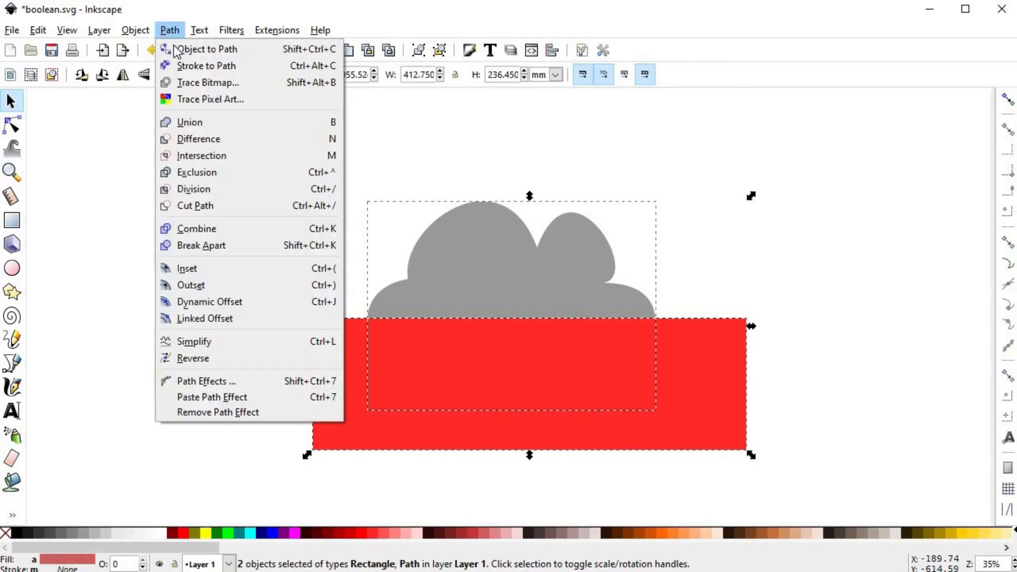
left_click(239, 139)
key("ctrl+minus")
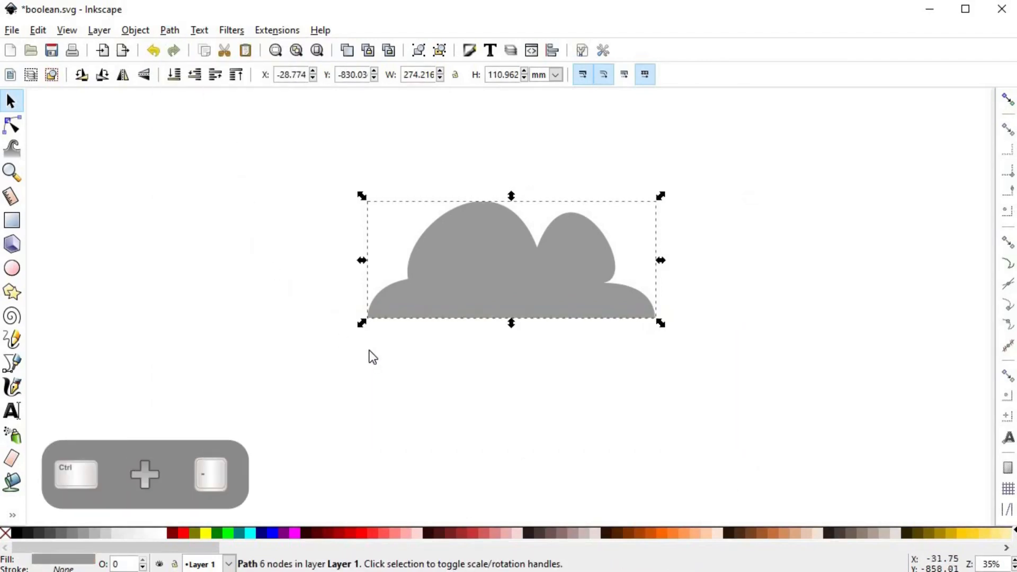
left_click(370, 351)
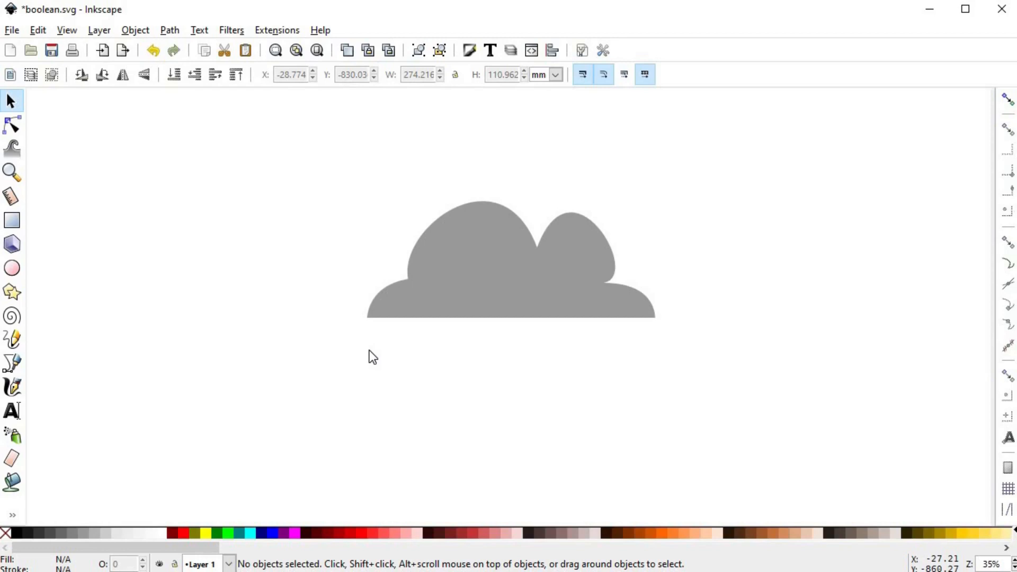
key("alt")
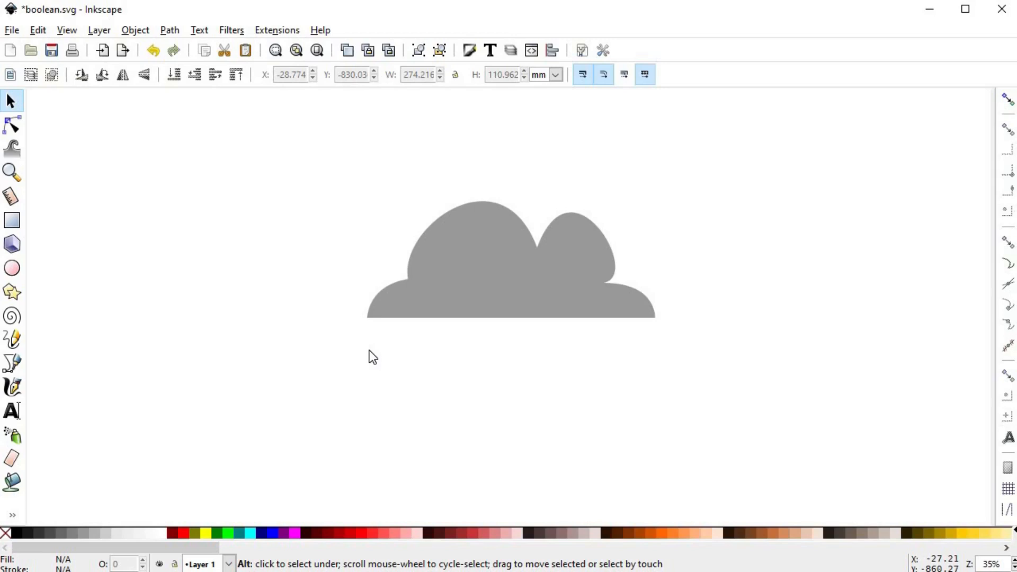
- Try placing duplicates of the grey cloud below the original, and undo their placement
left_click(482, 260)
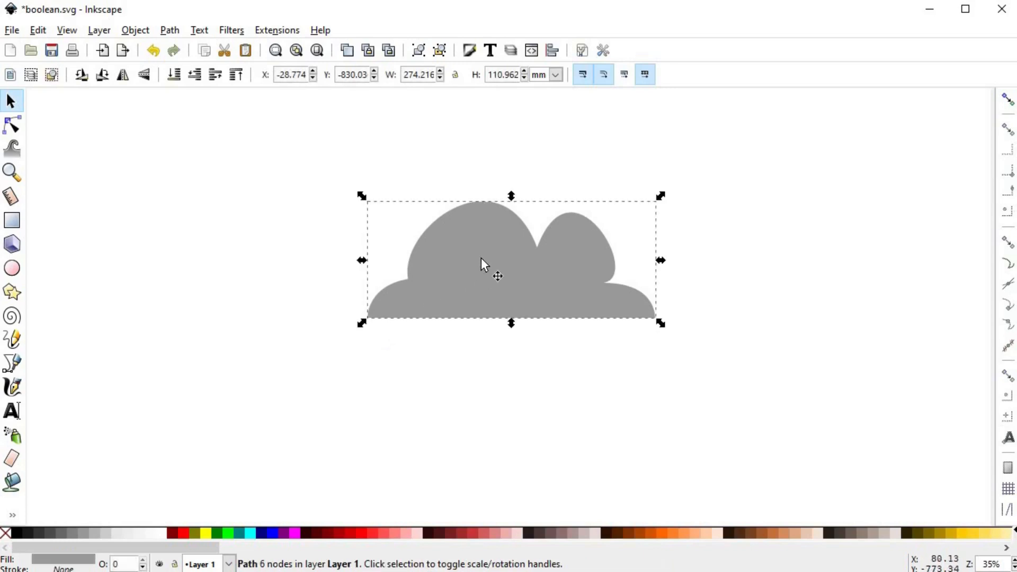
key("ctrl+d")
left_click_drag(481, 258, 339, 324)
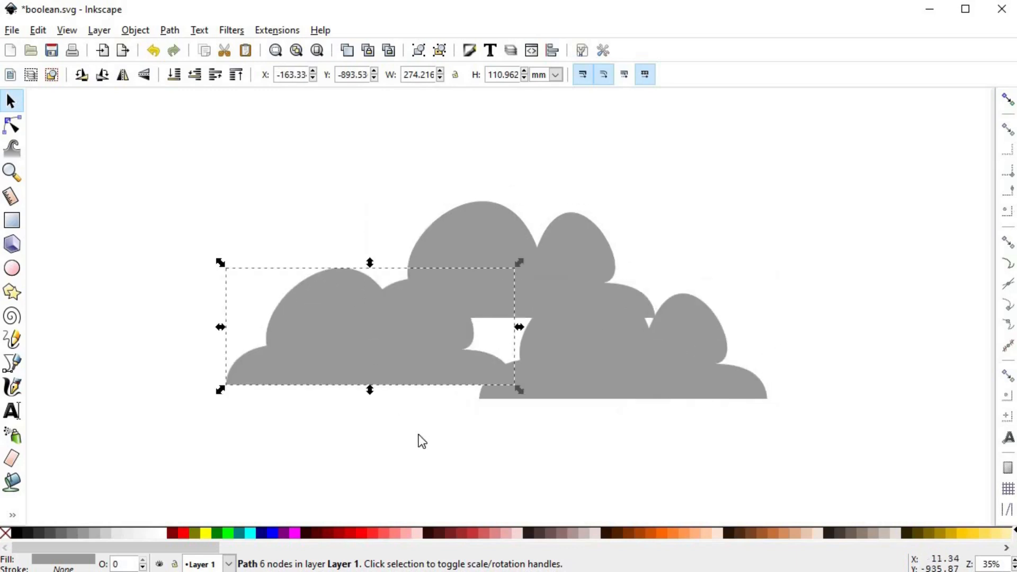
key("ctrl+z")
key("ctrl+z")
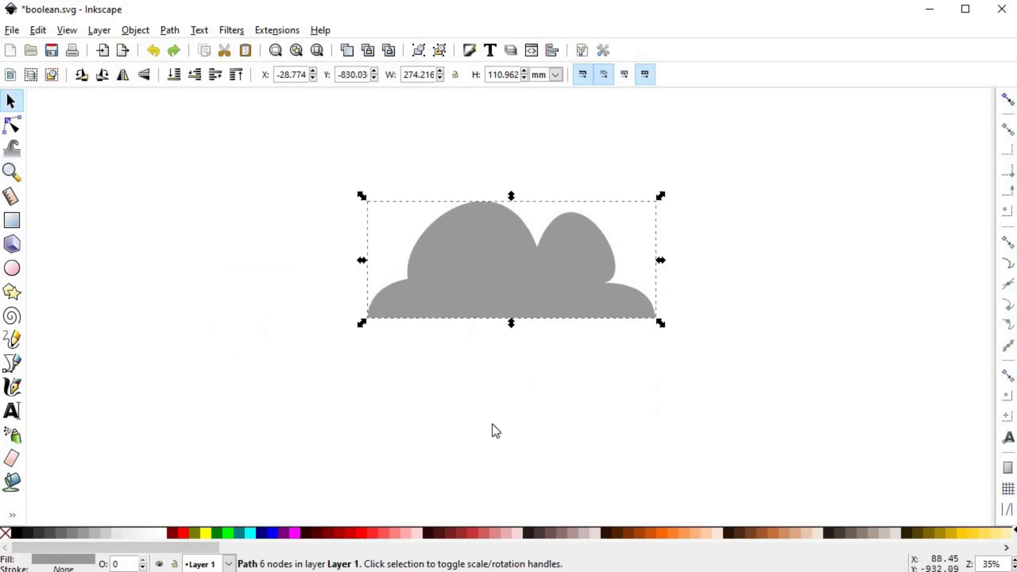
- Duplicate the grey cloud, fill the top copy red and move it straight down about 14 mm
left_click(515, 382)
left_click(527, 304)
left_click(374, 533)
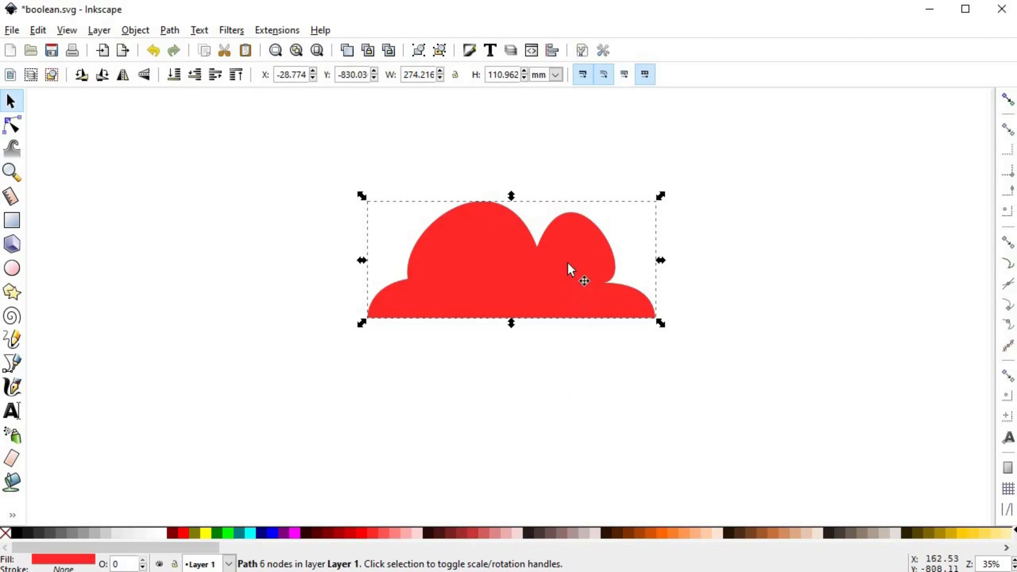
left_click_drag(561, 241, 553, 258)
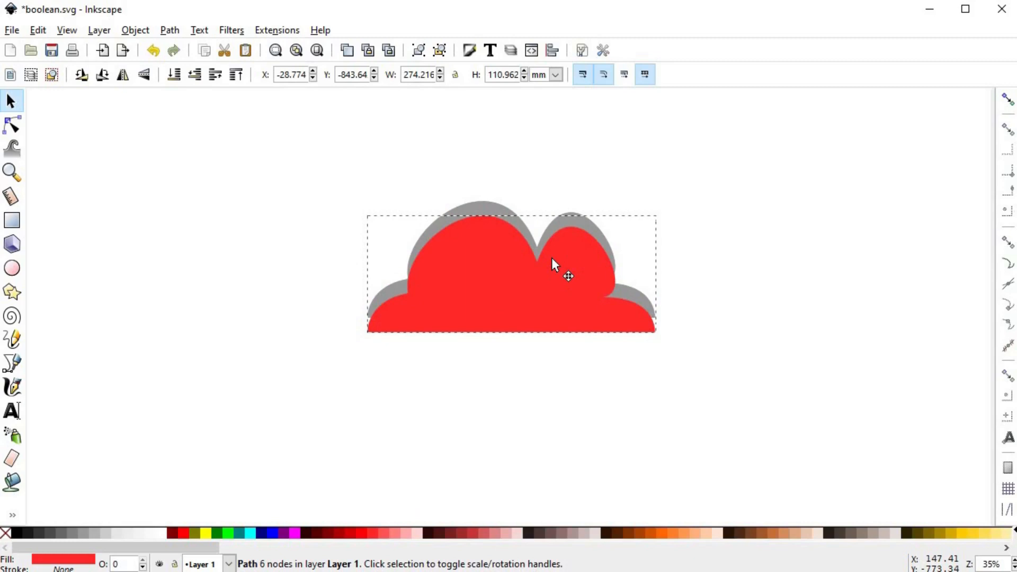
left_click_drag(551, 258, 552, 257)
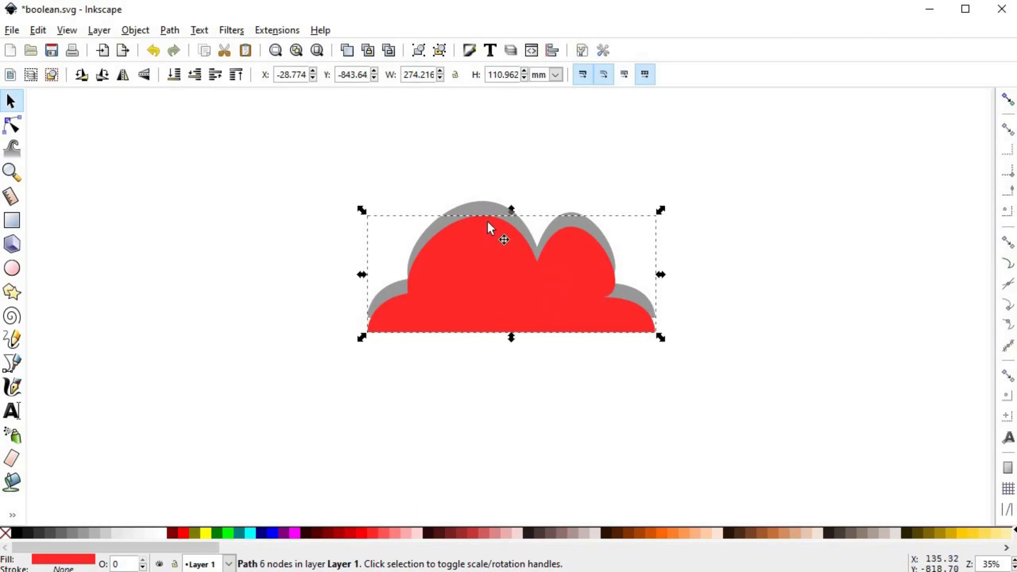
- Subtract the red cloud from the topmost grey cloud with Difference
left_click(486, 206, "shift")
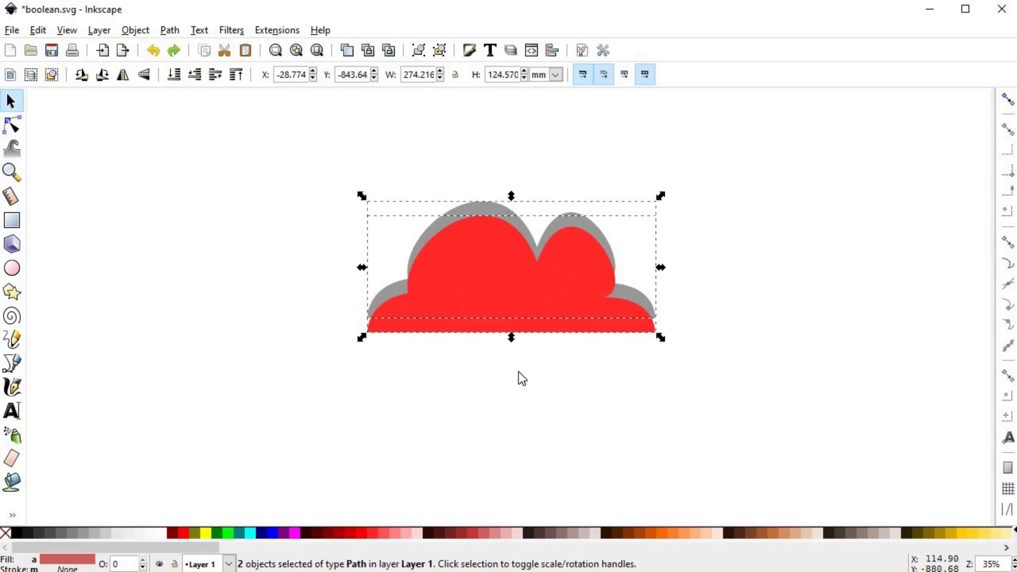
left_click(170, 30)
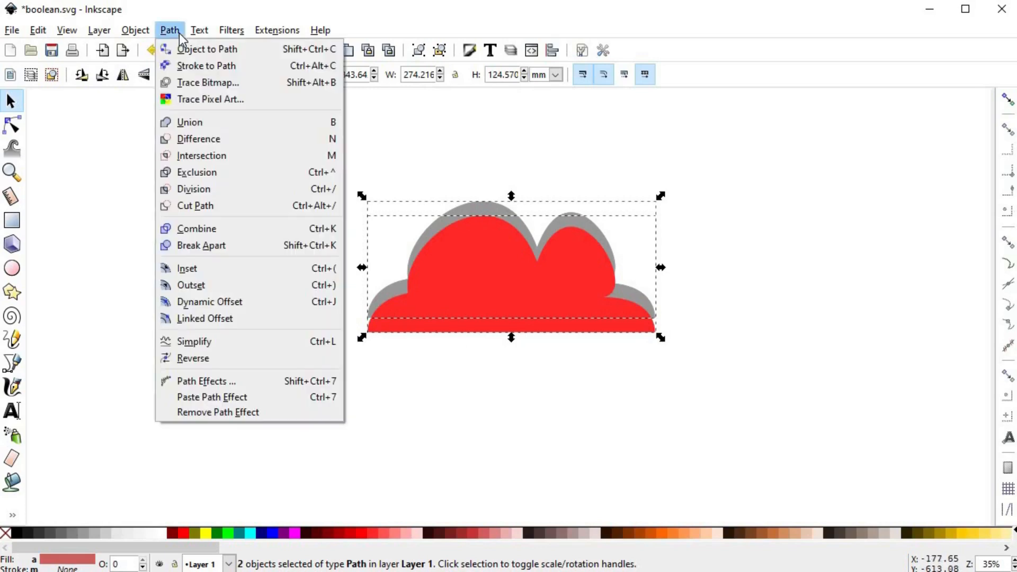
left_click(212, 136)
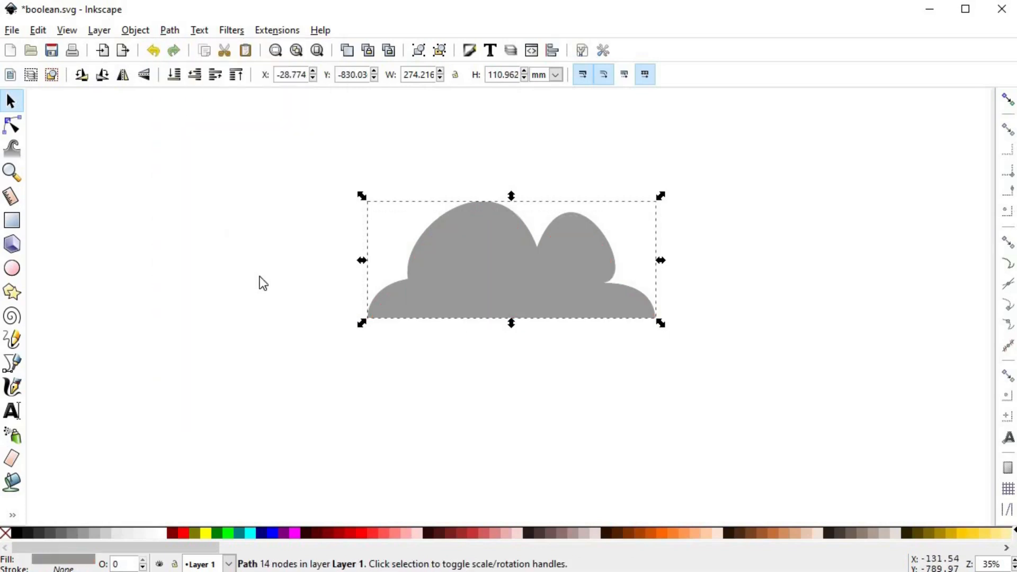
- Fill the highlight strip along the cloud's upper edge with a lighter grey and deselect it
left_click_drag(459, 215, 428, 158)
key("ctrl+z")
left_click(92, 534)
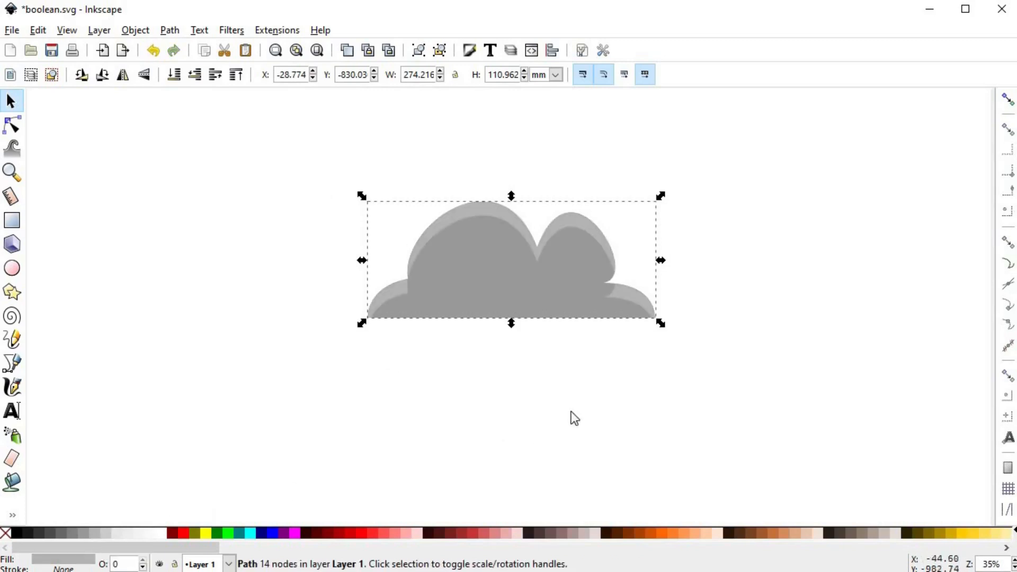
key("Escape")
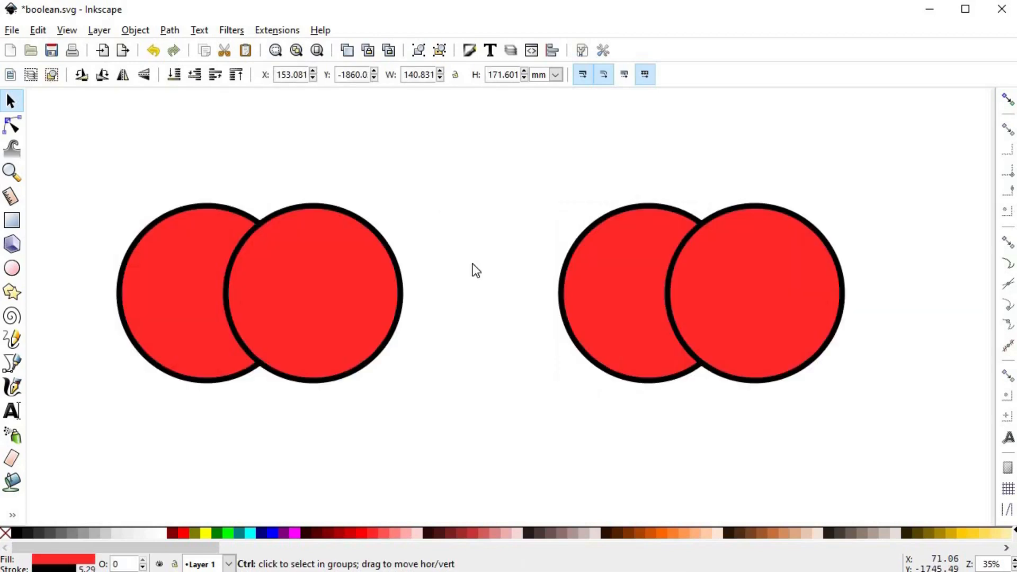
- Apply Intersection to the second pair of overlapping red circles
key("Escape")
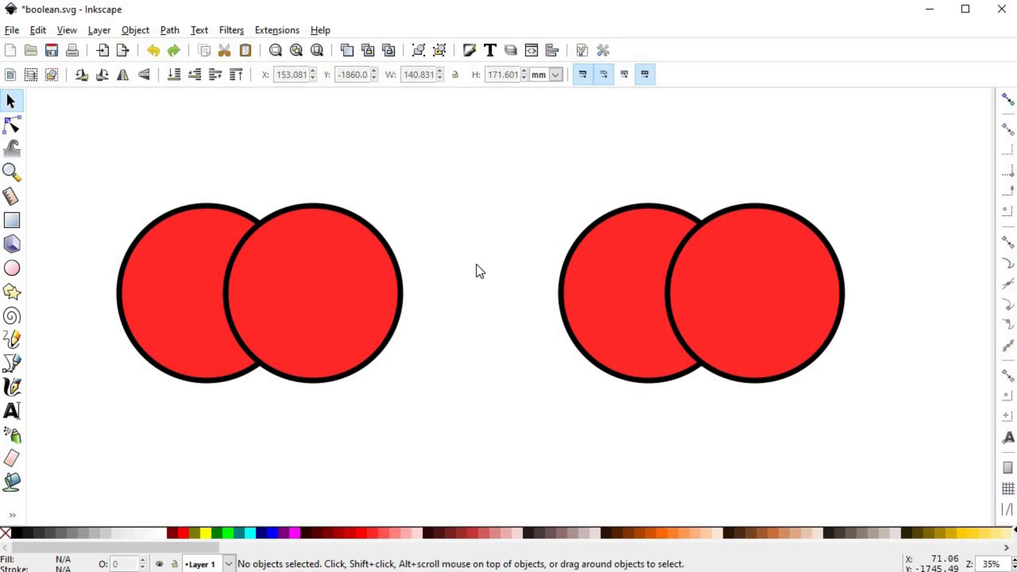
left_click_drag(473, 151, 910, 455)
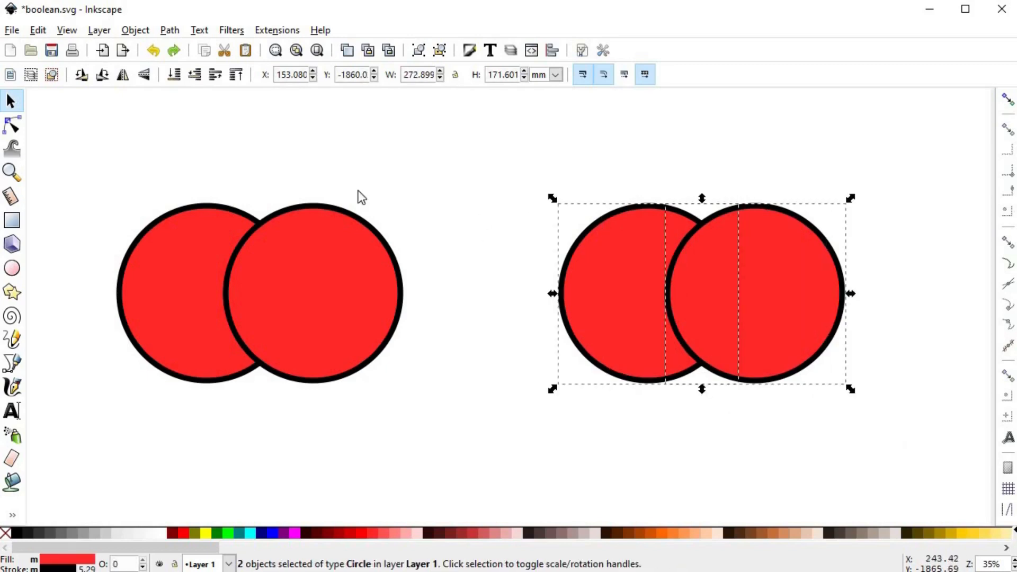
left_click(170, 30)
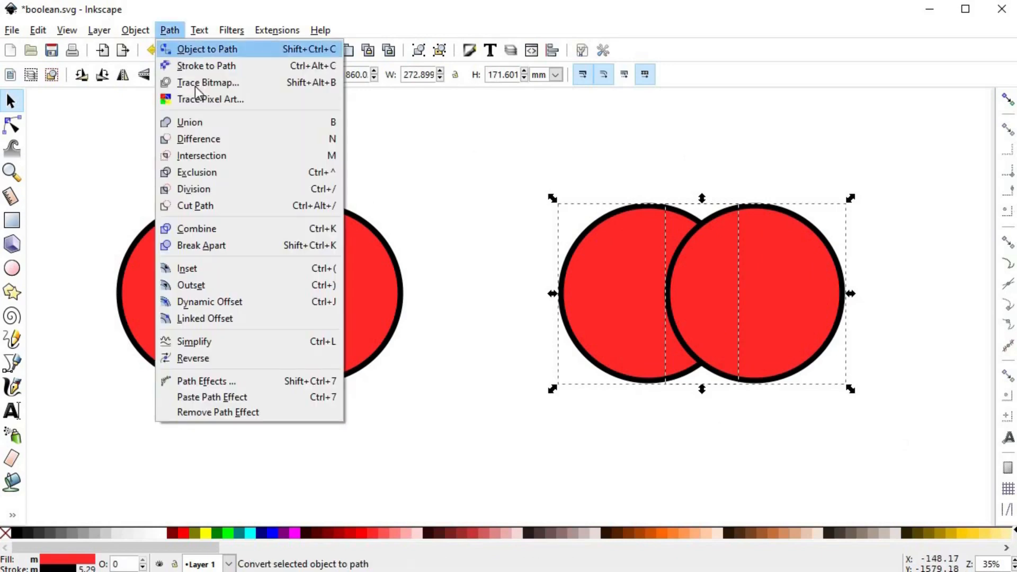
left_click(221, 154)
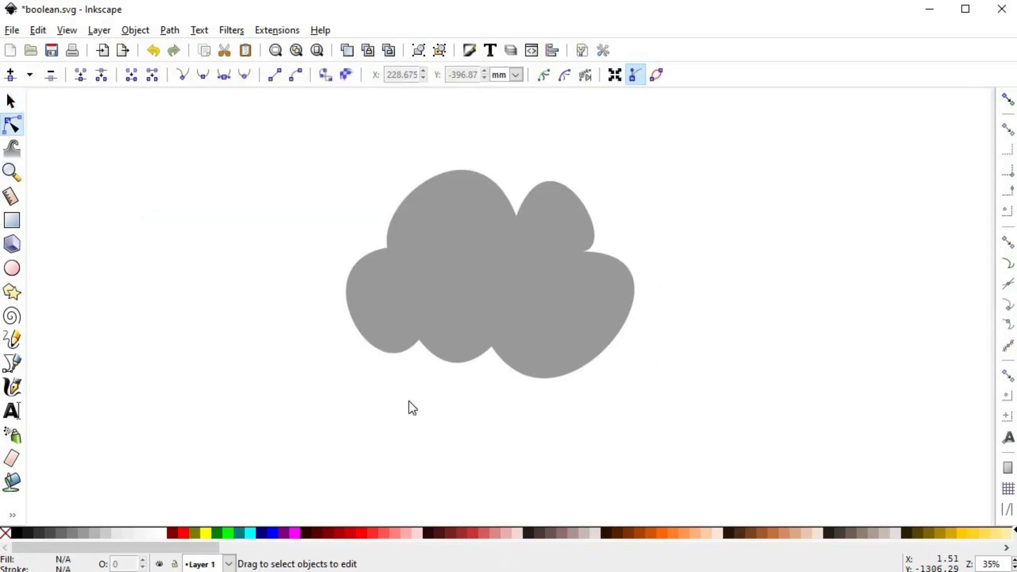
- Draw a closed Bezier path with four scalloped bumps across the middle of the full grey cloud, enclosing its whole lower half
key("s")
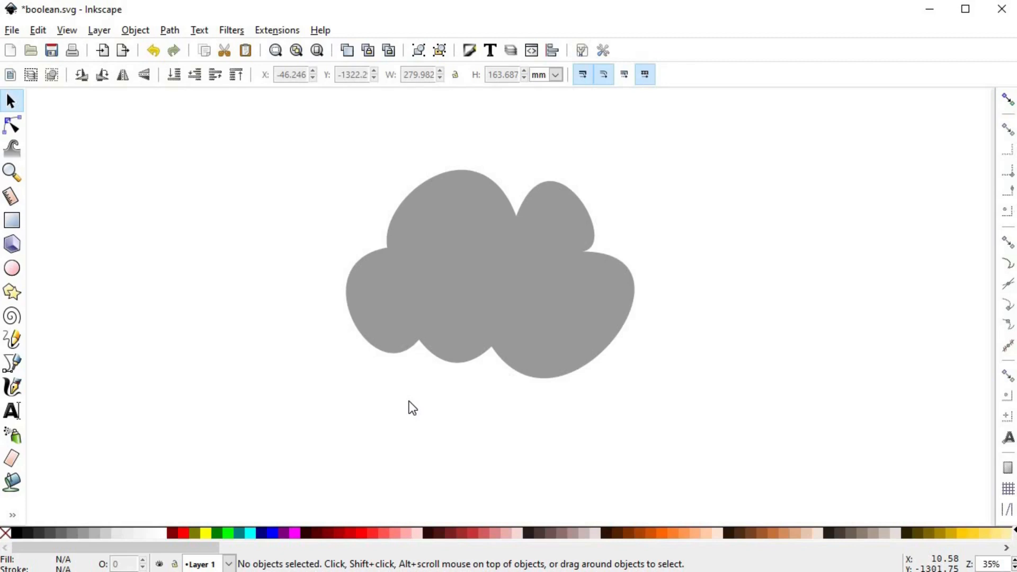
key("b")
left_click(344, 334)
left_click_drag(405, 296, 459, 349)
left_click_drag(471, 282, 496, 259)
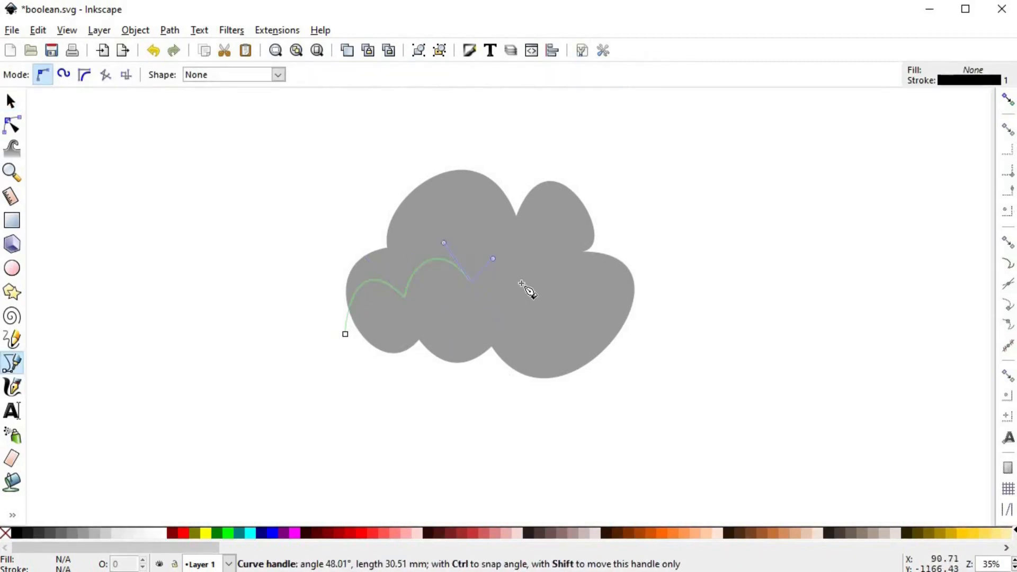
left_click_drag(542, 314, 584, 293)
left_click_drag(651, 298, 729, 366)
left_click_drag(606, 427, 583, 434)
left_click(503, 453)
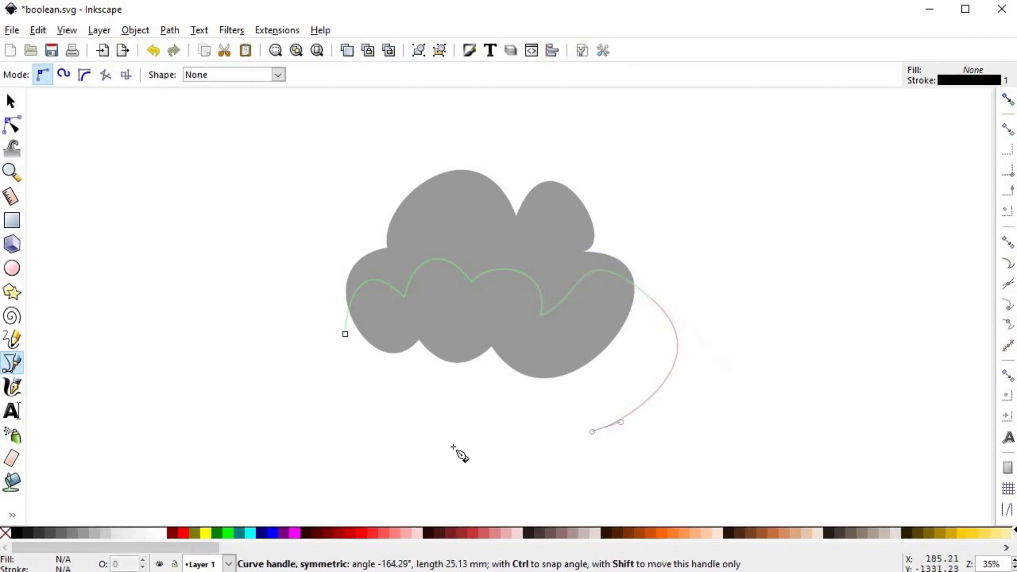
left_click_drag(400, 434, 374, 416)
left_click_drag(334, 390, 335, 370)
left_click(348, 342)
left_click(345, 334)
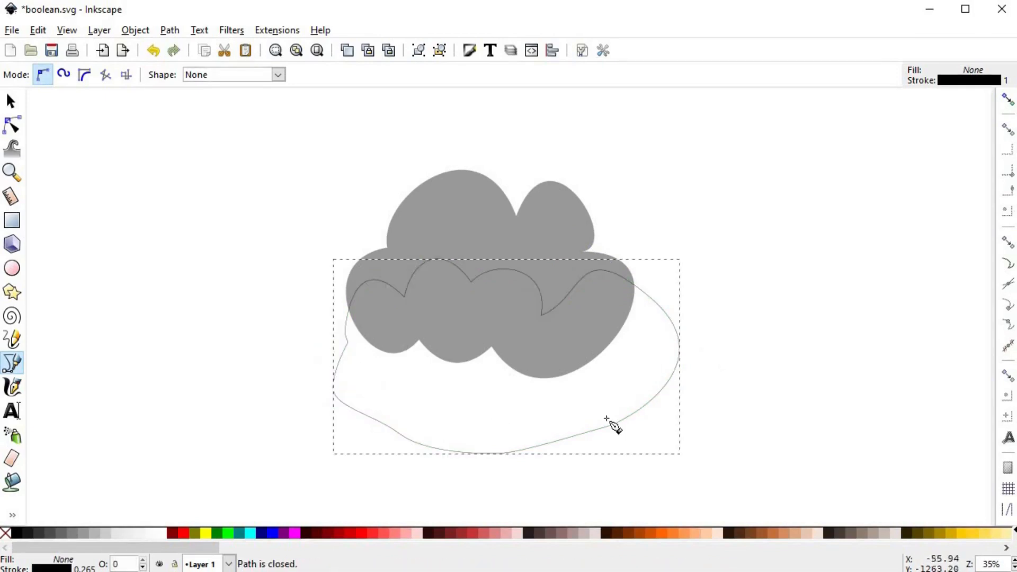
- Refine the scalloped path by rounding its right-hand bump and moving the three valley nodes slightly down, and deselect it
key("n")
left_click(542, 315)
left_click_drag(575, 235, 606, 252)
left_click_drag(569, 295, 565, 263)
left_click_drag(605, 252, 612, 246)
left_click_drag(541, 316, 531, 324)
left_click_drag(472, 282, 472, 289)
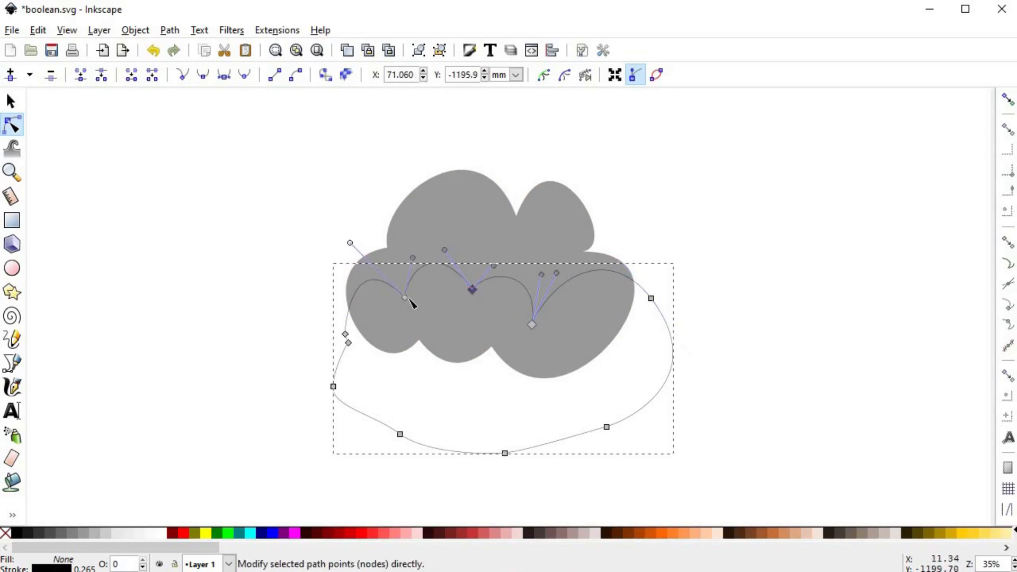
left_click_drag(405, 297, 402, 314)
double_click(310, 322)
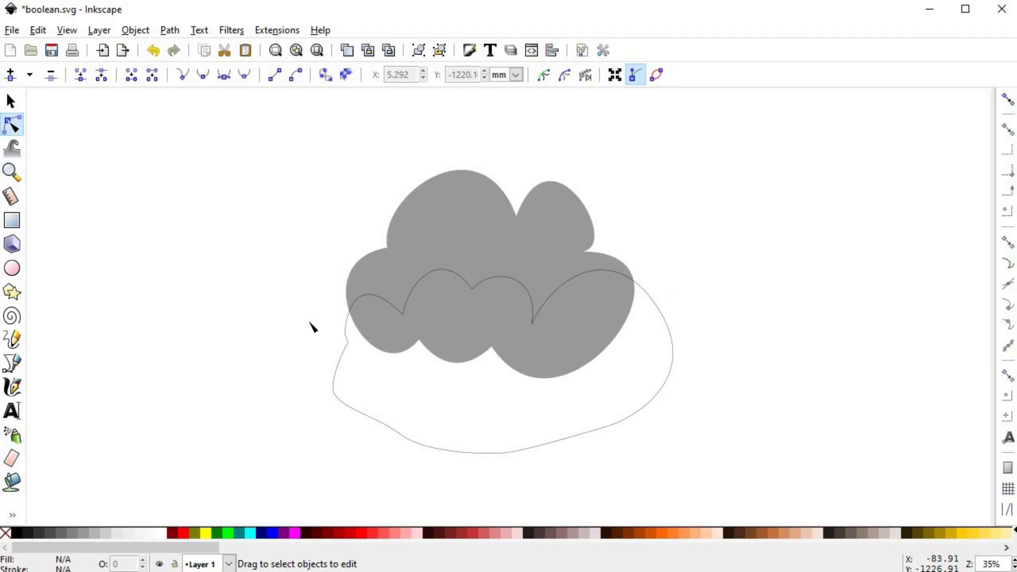
- Duplicate the grey cloud and combine the copy with the scalloped path using Intersection
key("s")
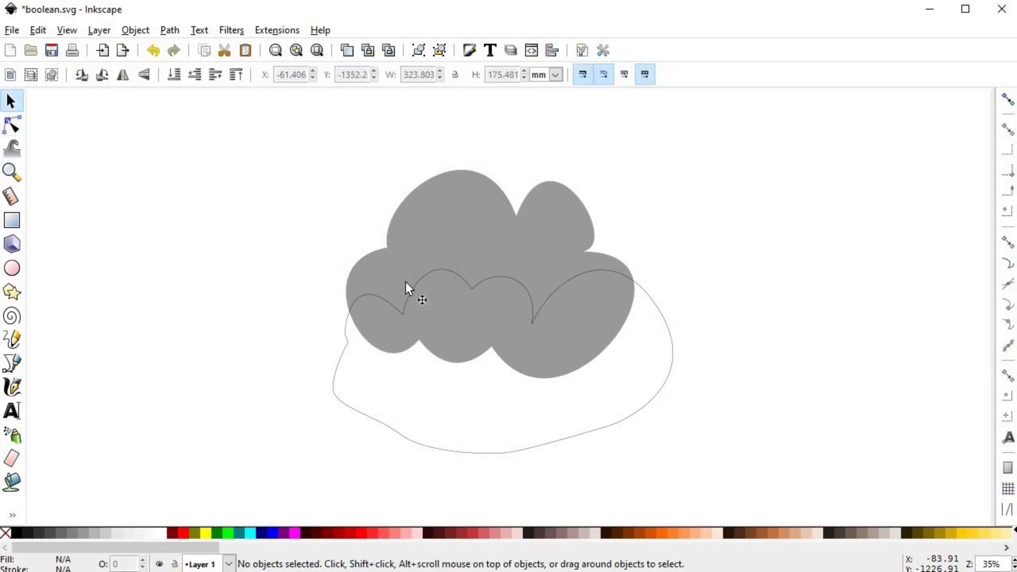
left_click(541, 222)
key("Home")
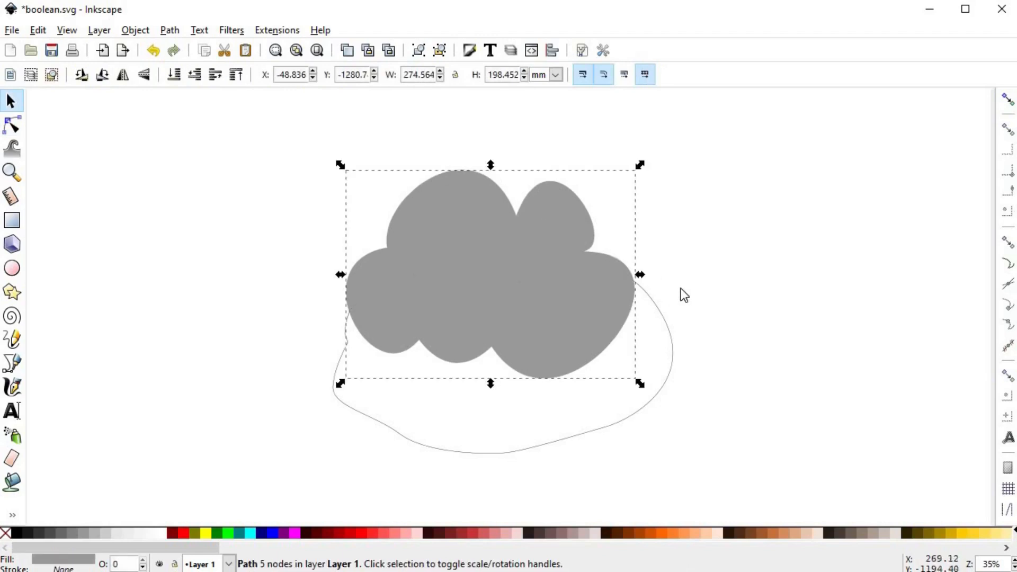
left_click(667, 319, "shift")
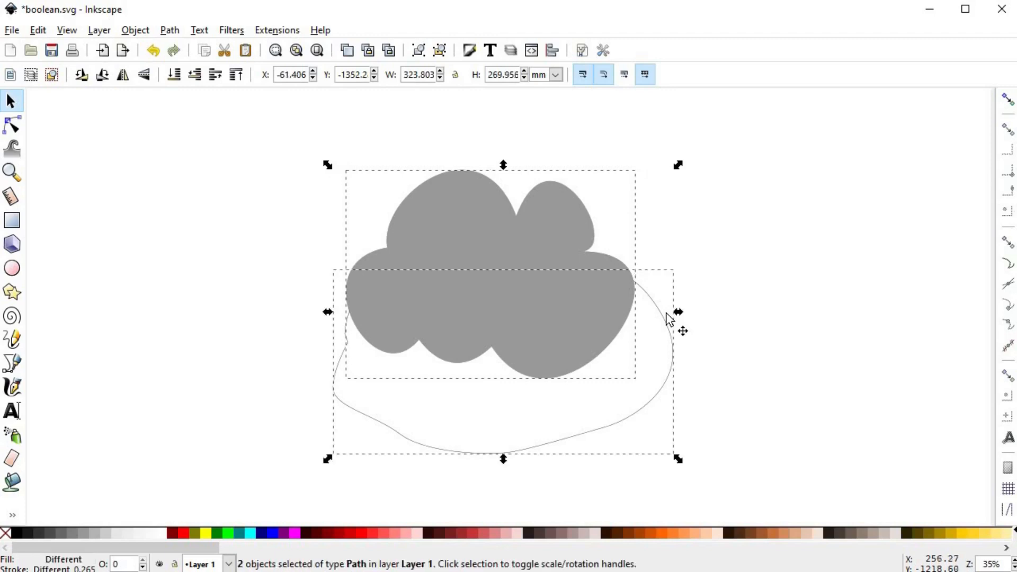
left_click(169, 30)
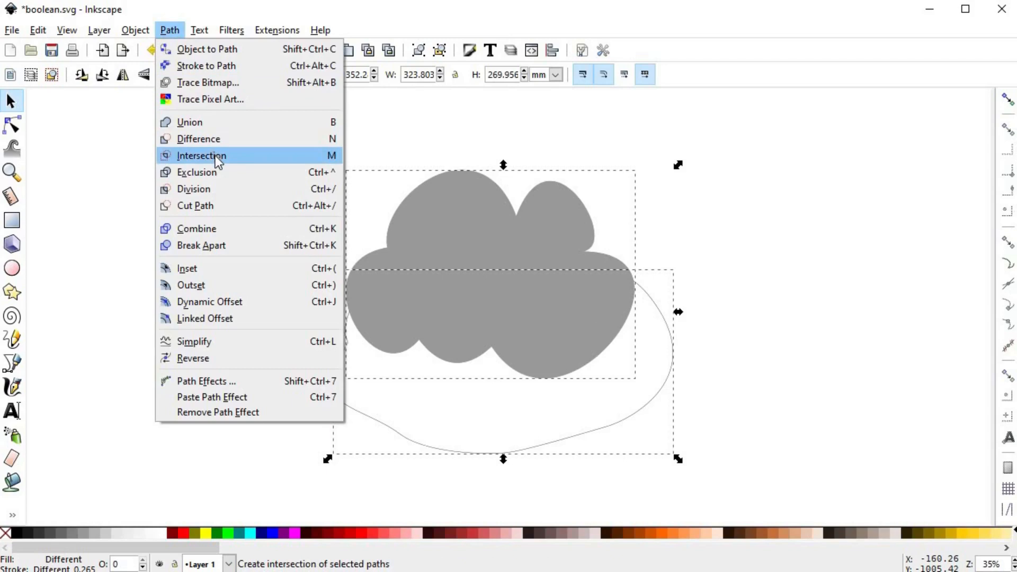
key("ctrl+asterisk")
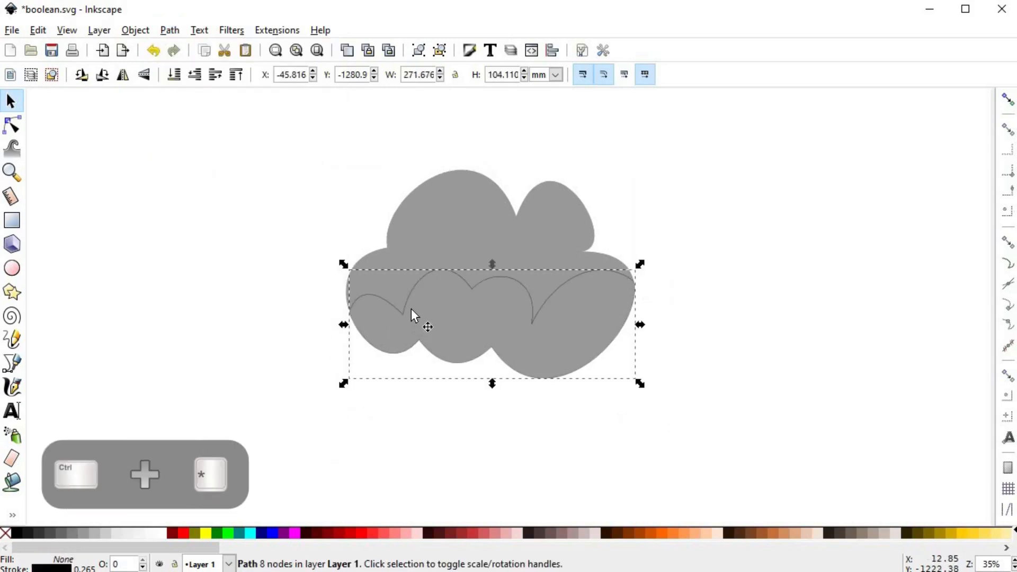
- Fill the intersected lower part of the cloud with dark grey, remove its outline and deselect it
left_click_drag(404, 301, 181, 185)
key("ctrl+z")
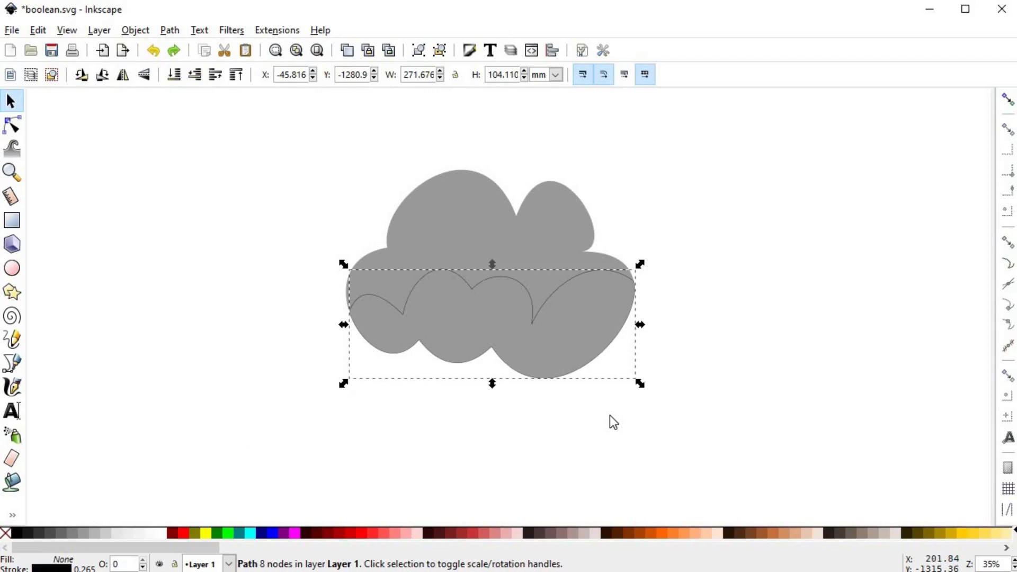
left_click(50, 532)
left_click(11, 530, "shift")
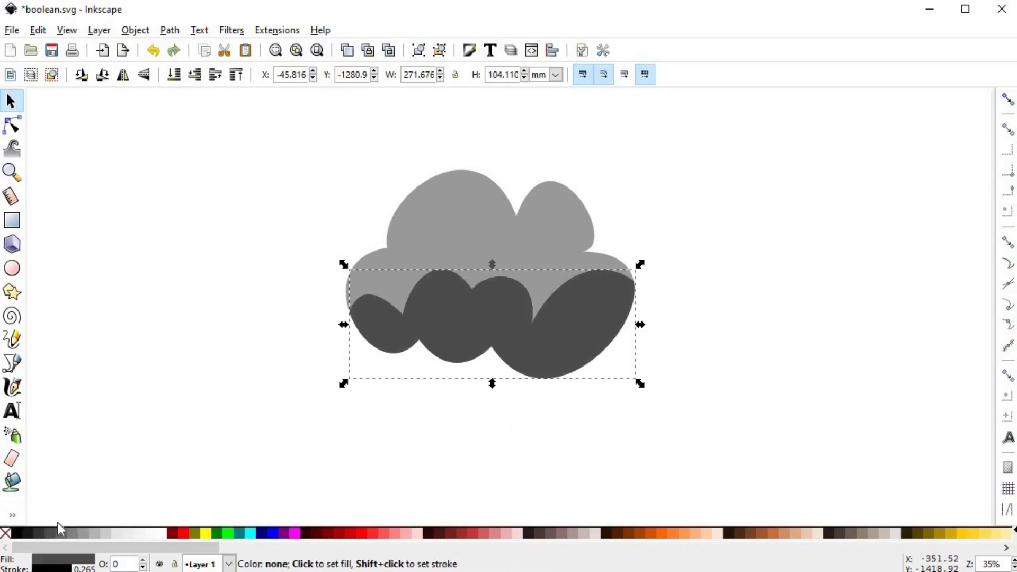
left_click(614, 411)
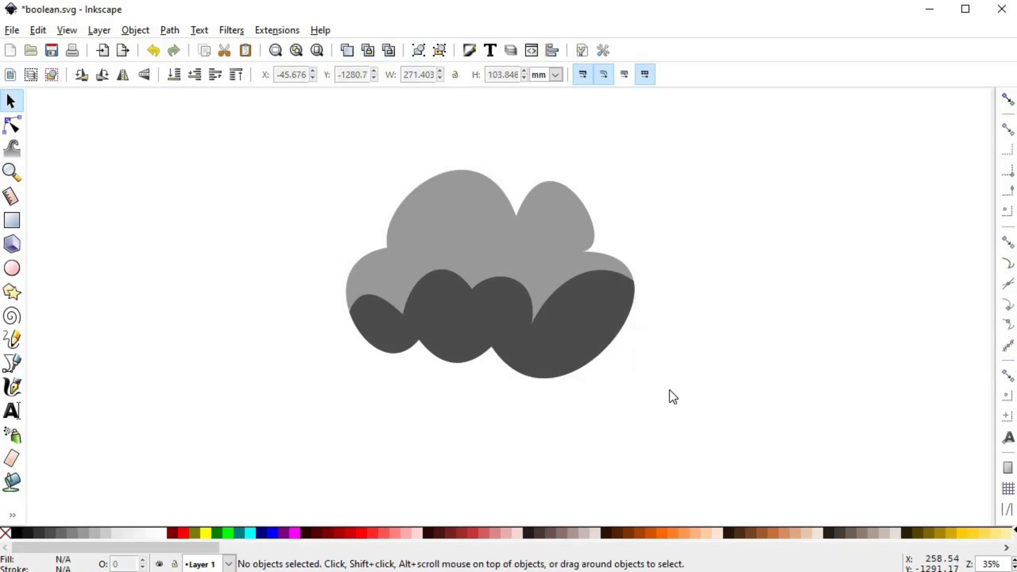
- Lighten the cloud's shadow fill to a grey slightly darker than the cloud body and deselect it
left_click(575, 329)
left_click(67, 532)
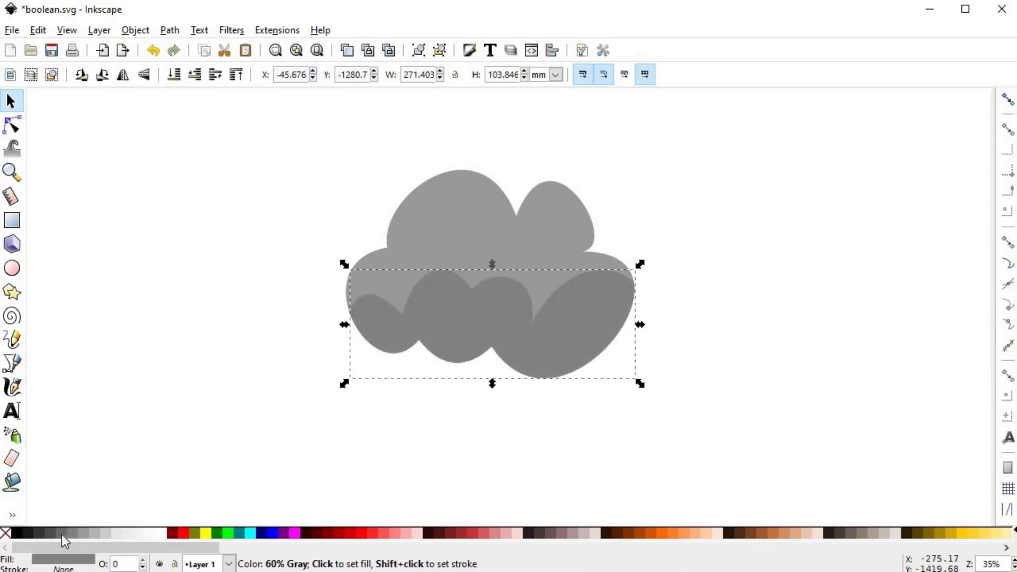
left_click(229, 367)
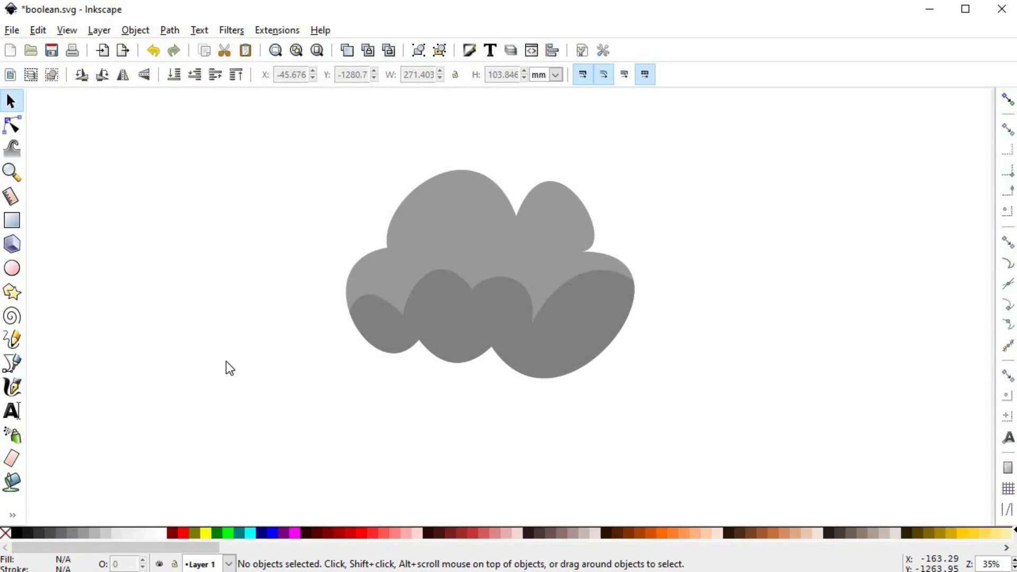
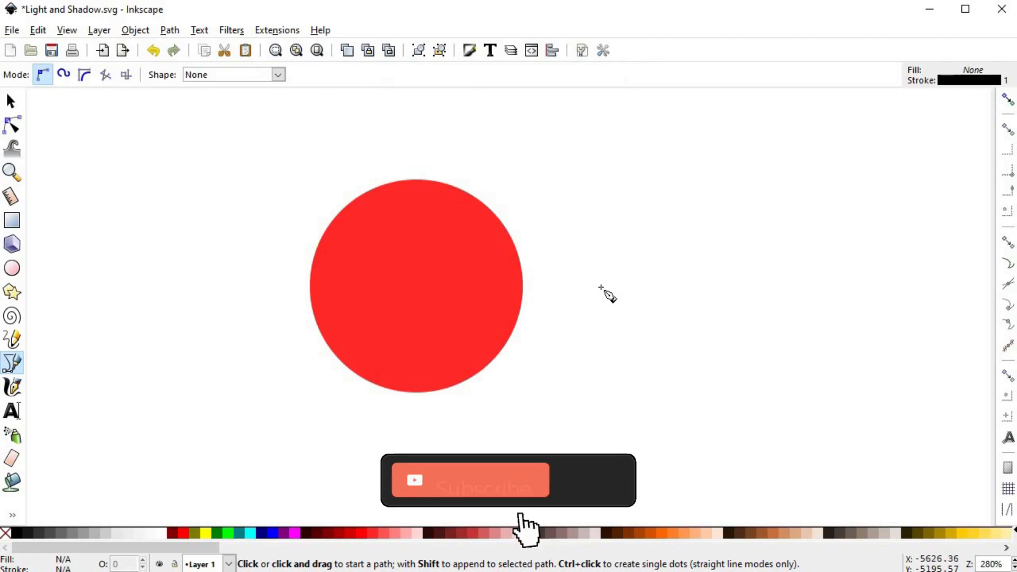
- Draw a closed Bezier path over the upper-left part of the red circle, its curved edge crossing the circle from top to lower left
key("space")
key("space")
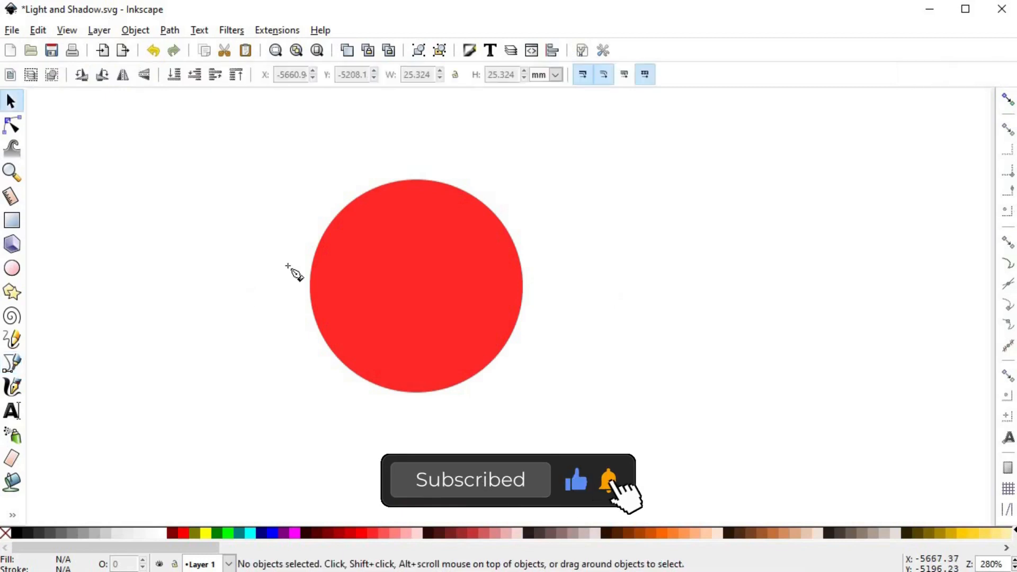
left_click(422, 166)
left_click_drag(276, 348, 95, 366)
left_click_drag(169, 216, 176, 212)
left_click(314, 134)
left_click_drag(415, 106, 419, 112)
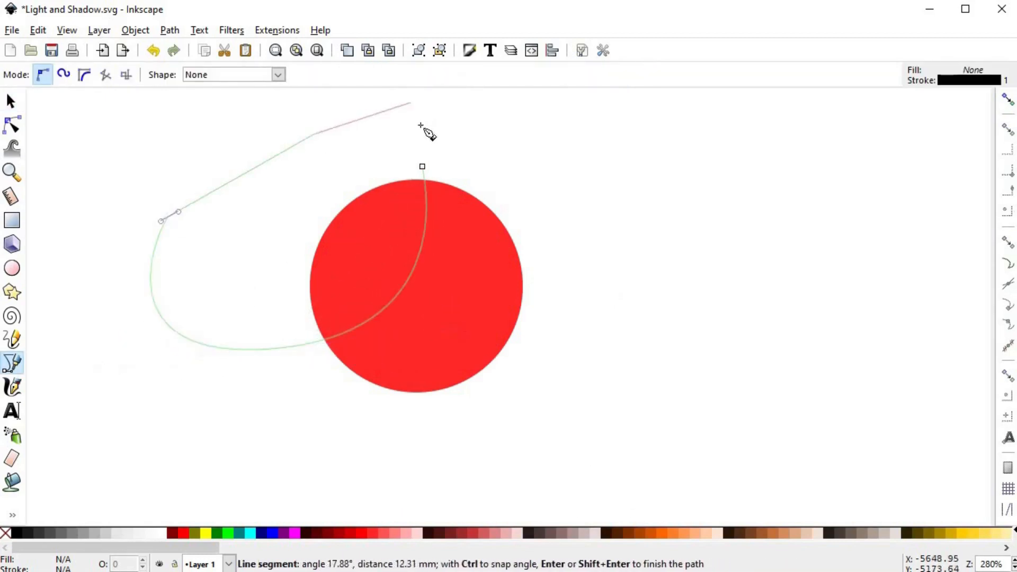
left_click(422, 167)
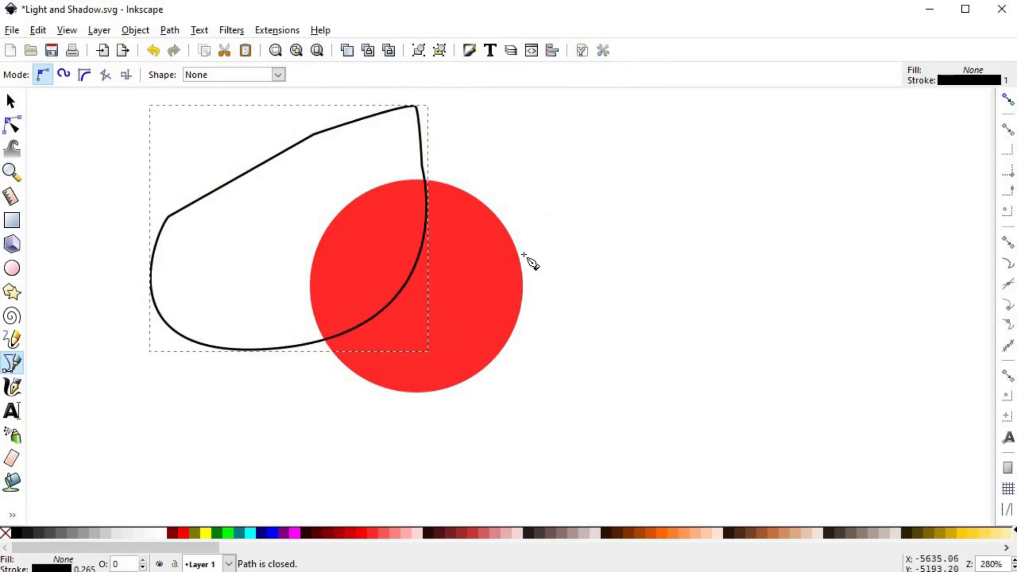
- Draw a closed Bezier path over the lower-right part of the red circle, its inner edge curving across the circle
left_click(522, 248)
left_click_drag(351, 406, 183, 439)
left_click(497, 487)
left_click_drag(625, 255, 611, 220)
left_click(522, 248)
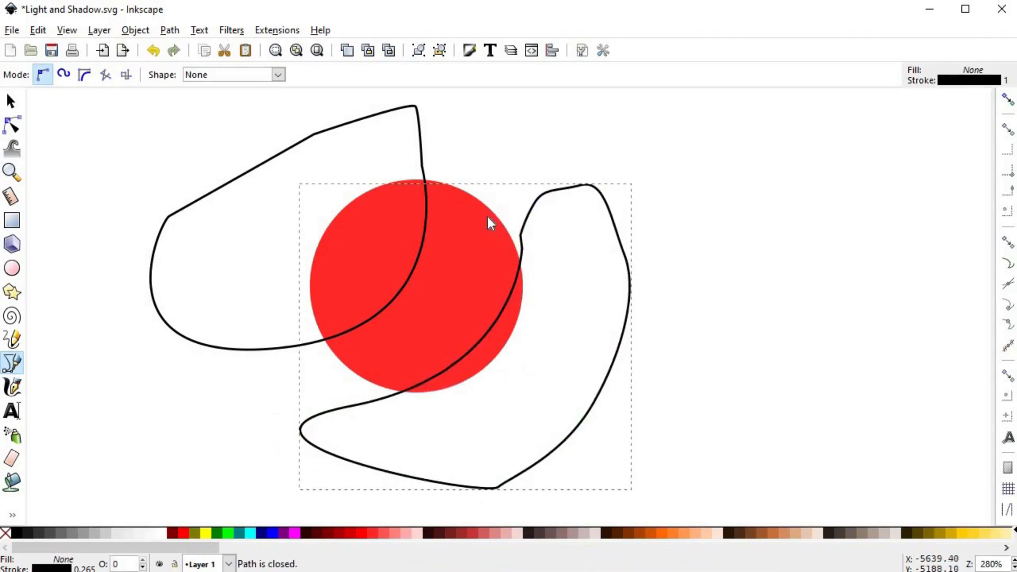
- Duplicate the red circle and combine the copy with the upper-left path using Intersection
key("s")
left_click(467, 211)
key("Home")
left_click(422, 151, "shift")
key("ctrl+asterisk")
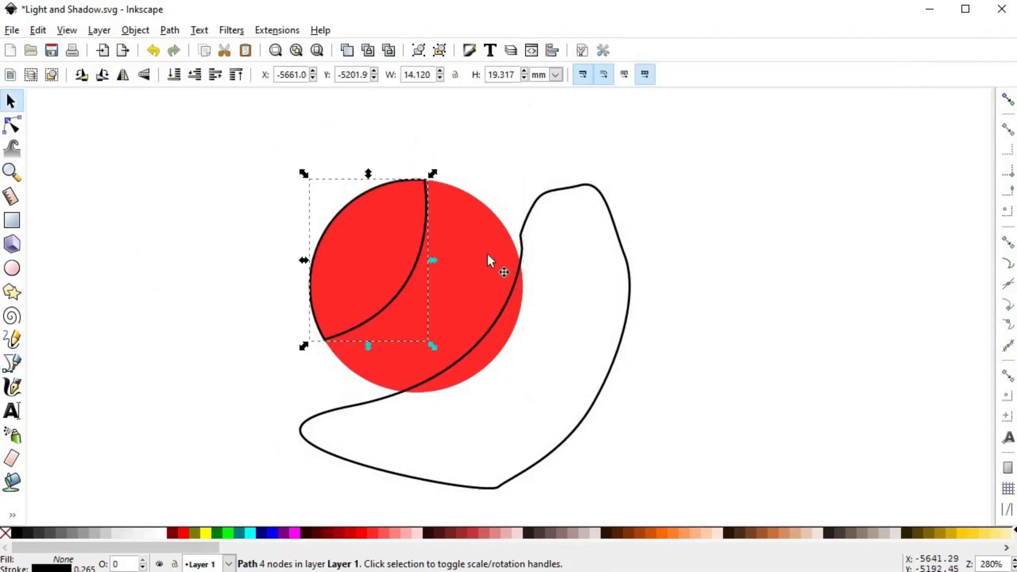
- Duplicate the red circle again and combine the copy with the lower-right path using Intersection
left_click(475, 255)
key("ctrl+d")
left_click(556, 200, "shift")
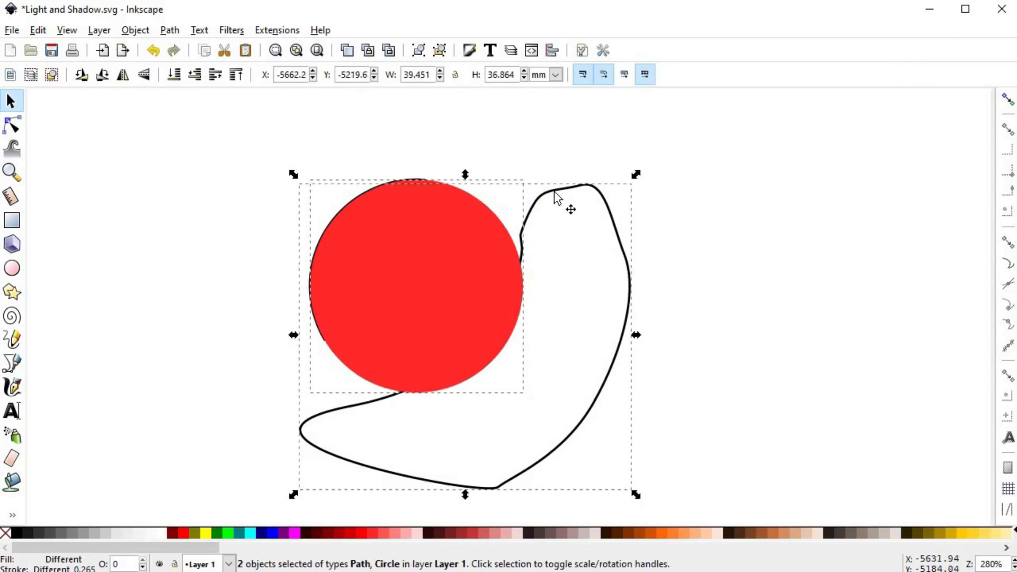
key("ctrl+asterisk")
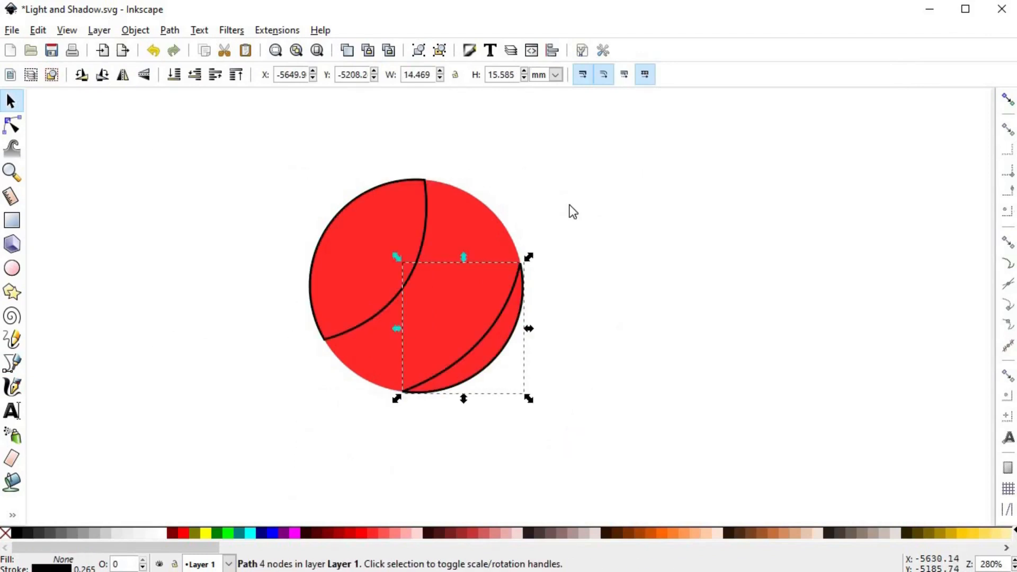
- Show the Fill and Stroke settings and give the circle's outlined upper-left section a flat red fill
left_click(189, 145)
left_click(135, 30)
left_click(154, 89)
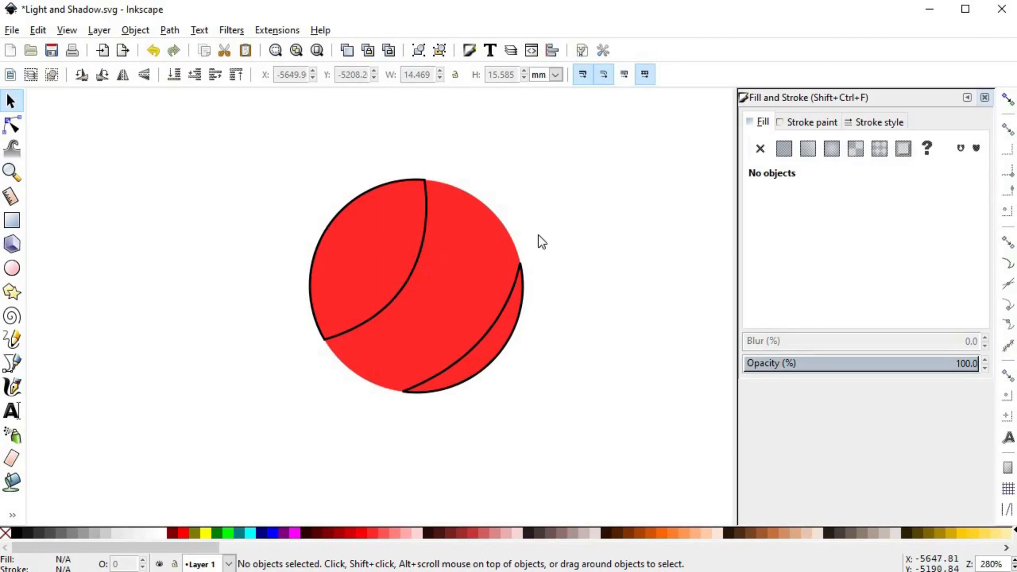
left_click(421, 241)
left_click(784, 148)
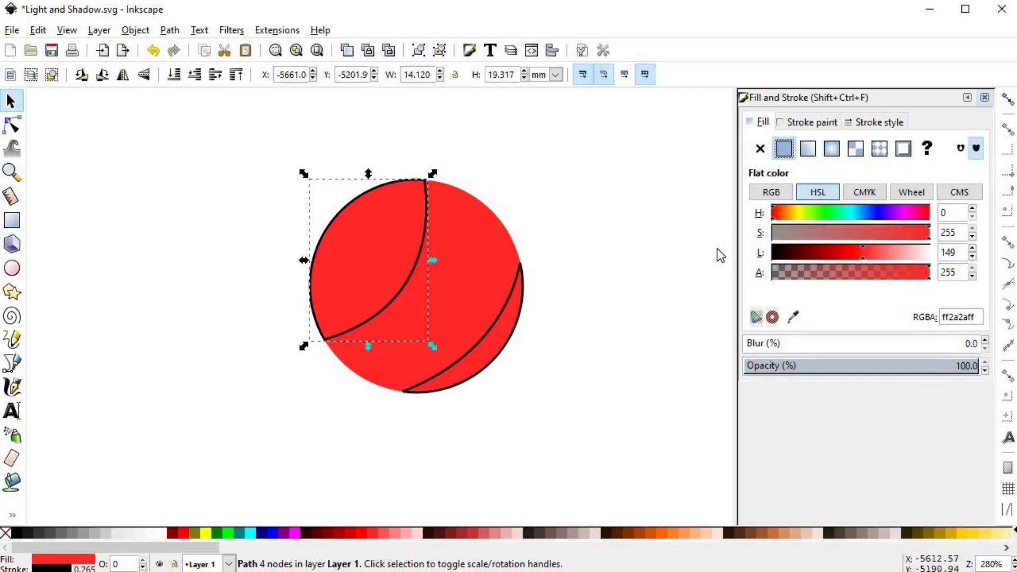
- Look through the RGB, HSL, CMYK, Wheel and CMS colour modes for the fill and return to HSL
left_click(772, 192)
left_click(817, 192)
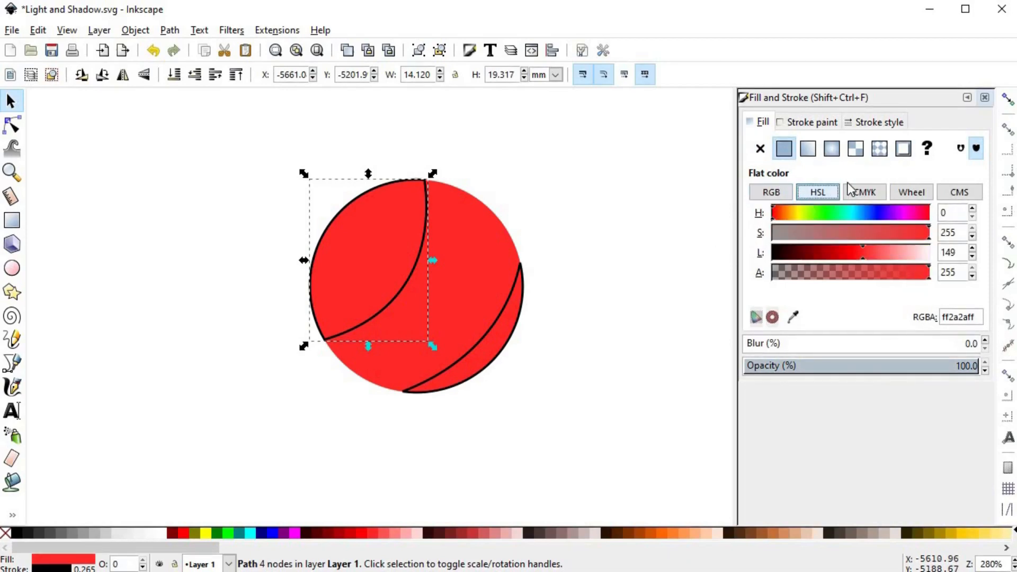
left_click(864, 192)
left_click(906, 193)
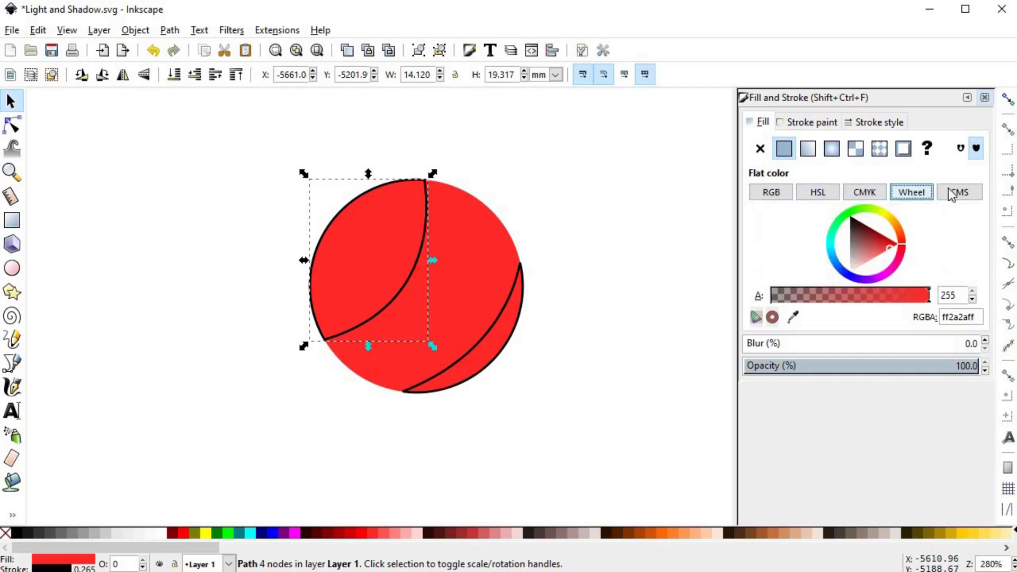
left_click(950, 192)
left_click(895, 194)
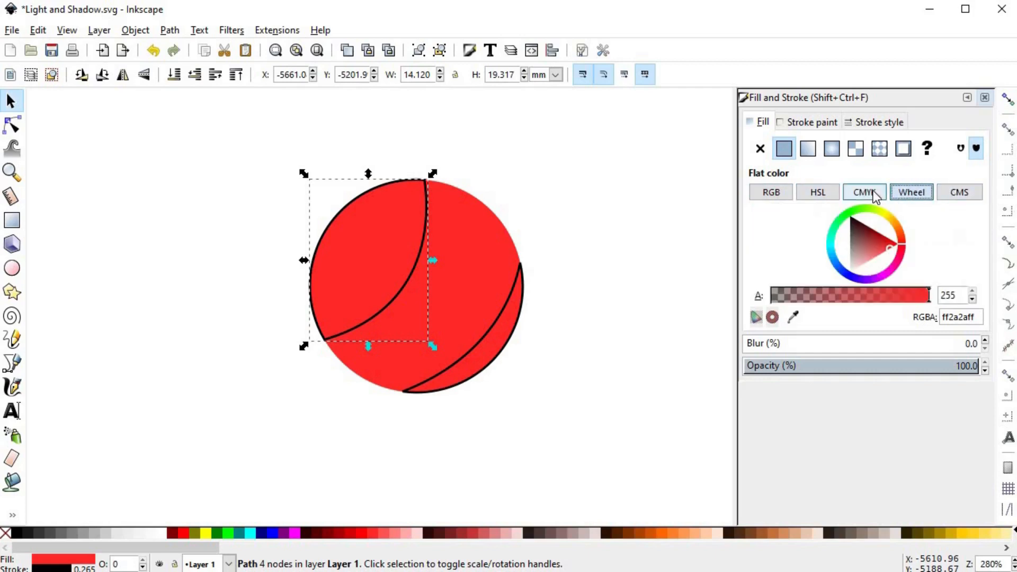
left_click(861, 192)
left_click(821, 192)
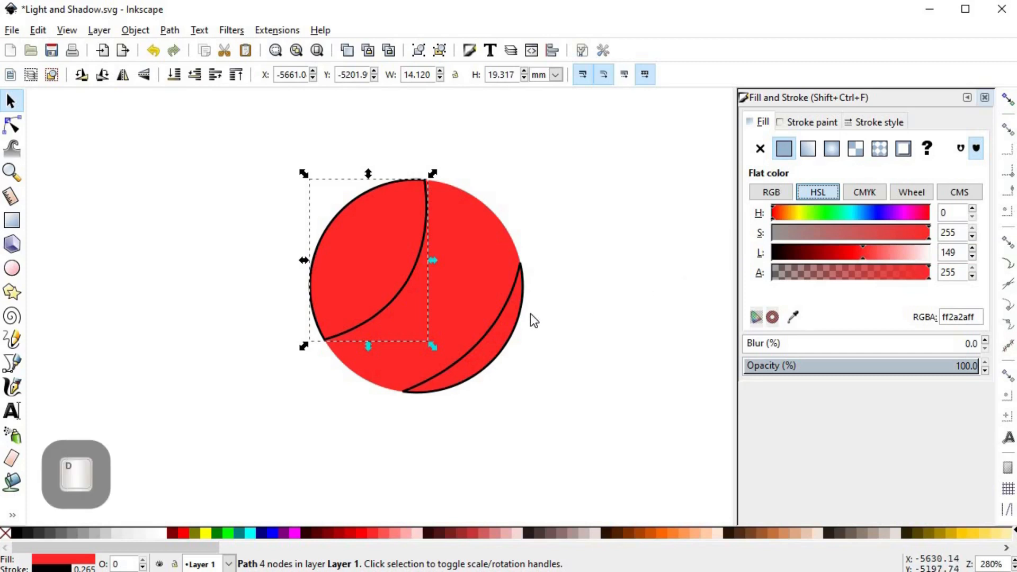
- Fill the outlined lower-right crescent with the circle's red by sampling it with the colour picker
key("Tab")
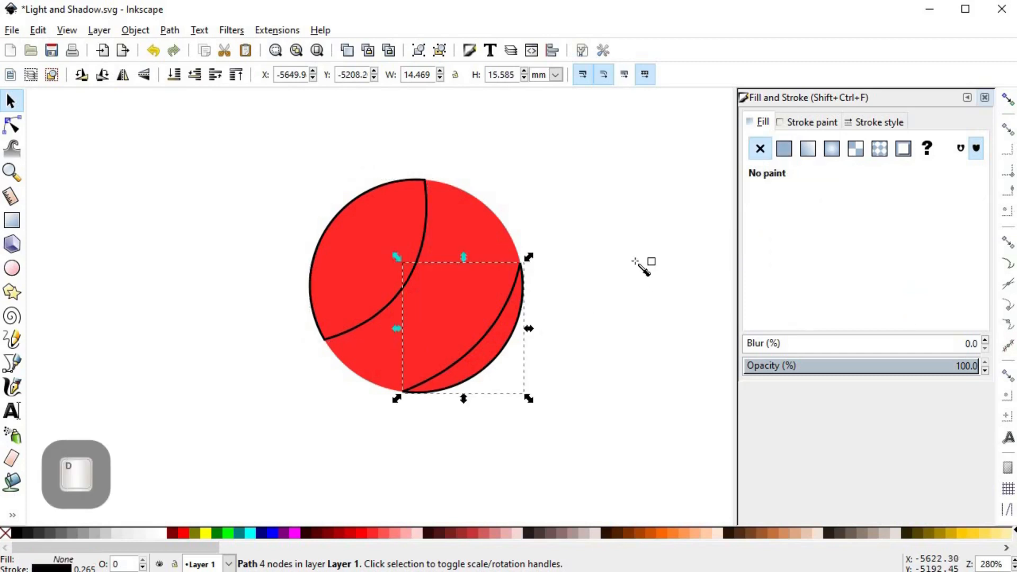
key("d")
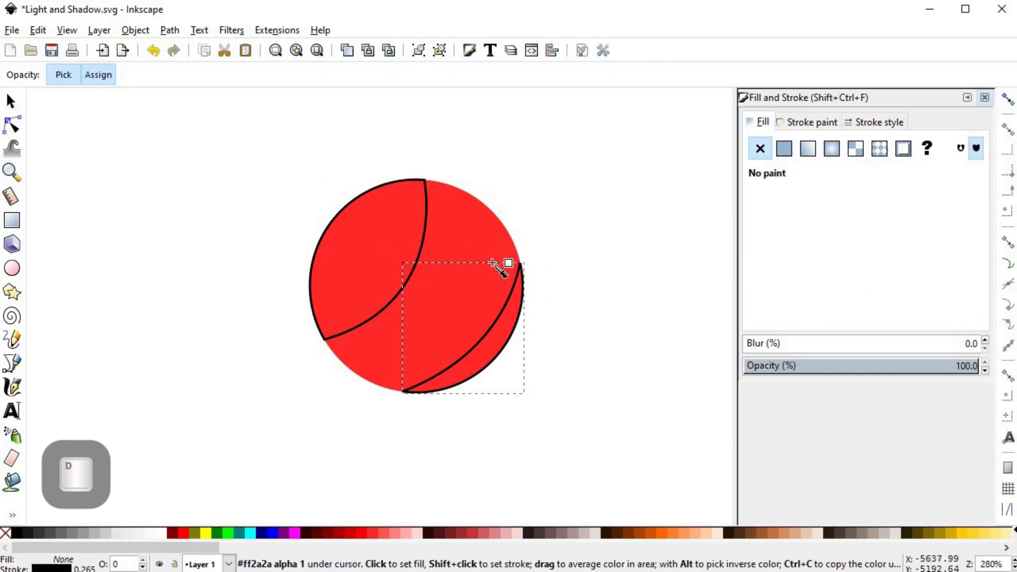
left_click(464, 265)
left_click(625, 257)
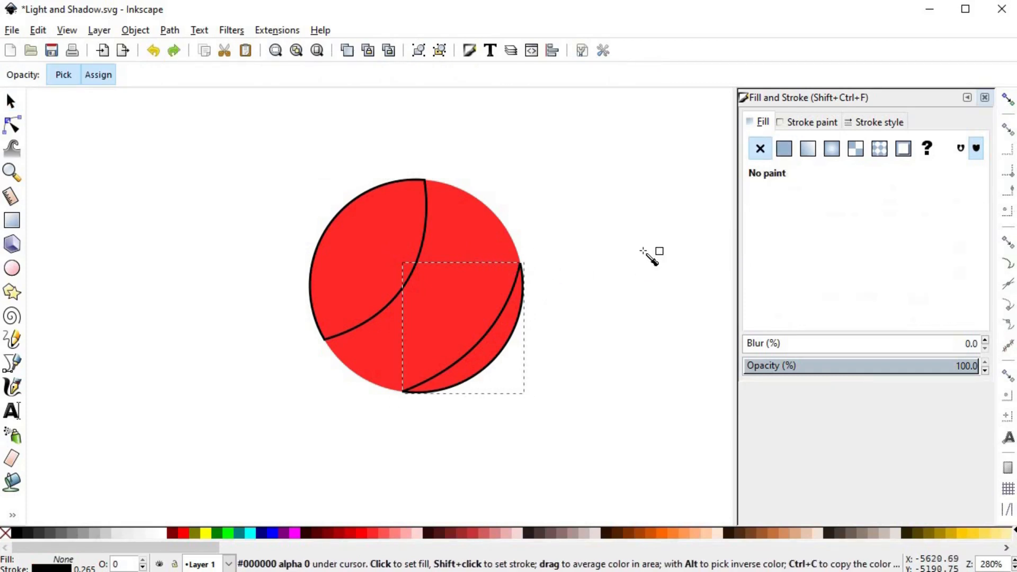
left_click(479, 260)
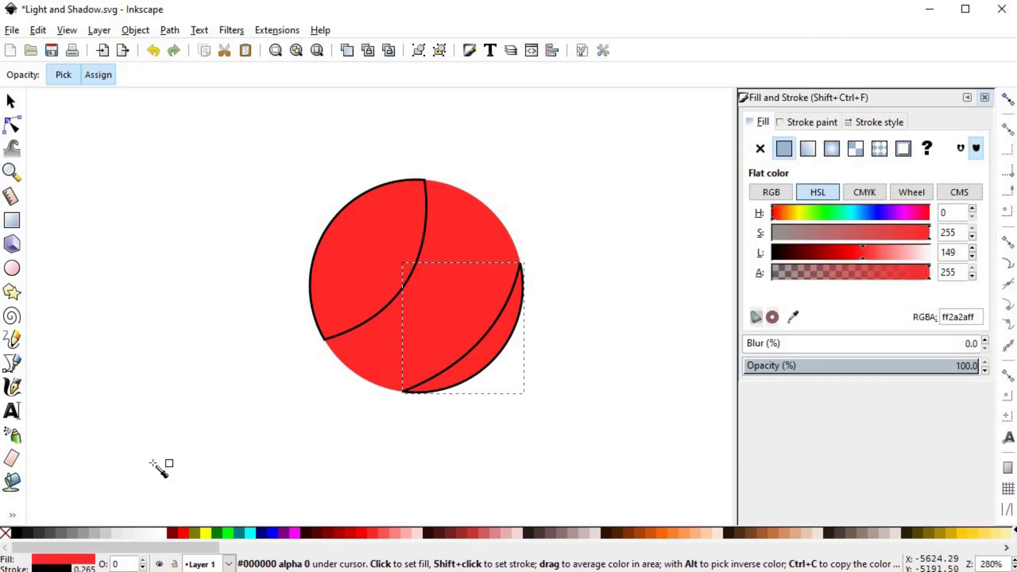
- Remove the lower-right crescent's outline and darken its fill to a lightness of 94 as a shadow
left_click(5, 532, "shift")
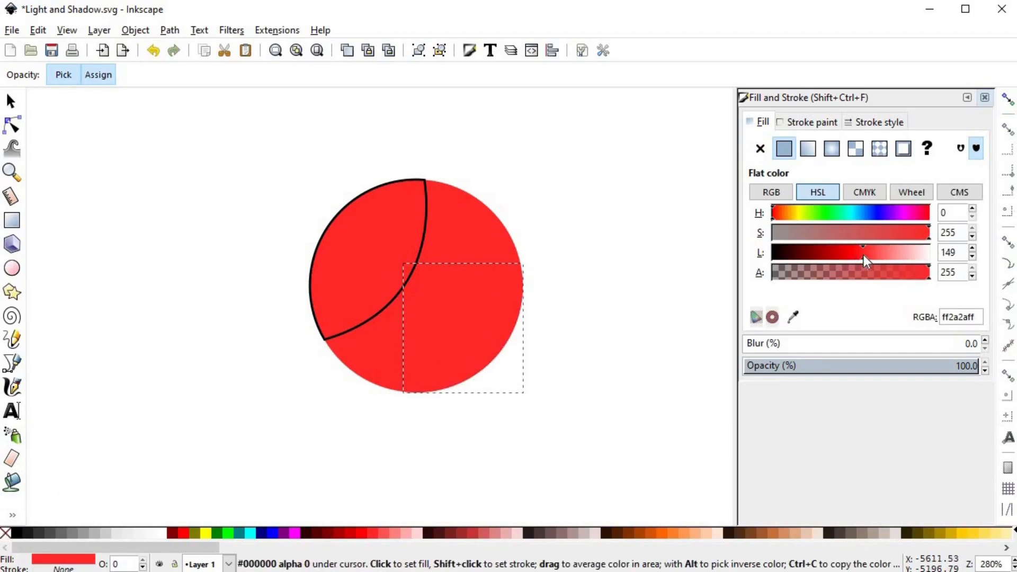
left_click_drag(851, 255, 830, 256)
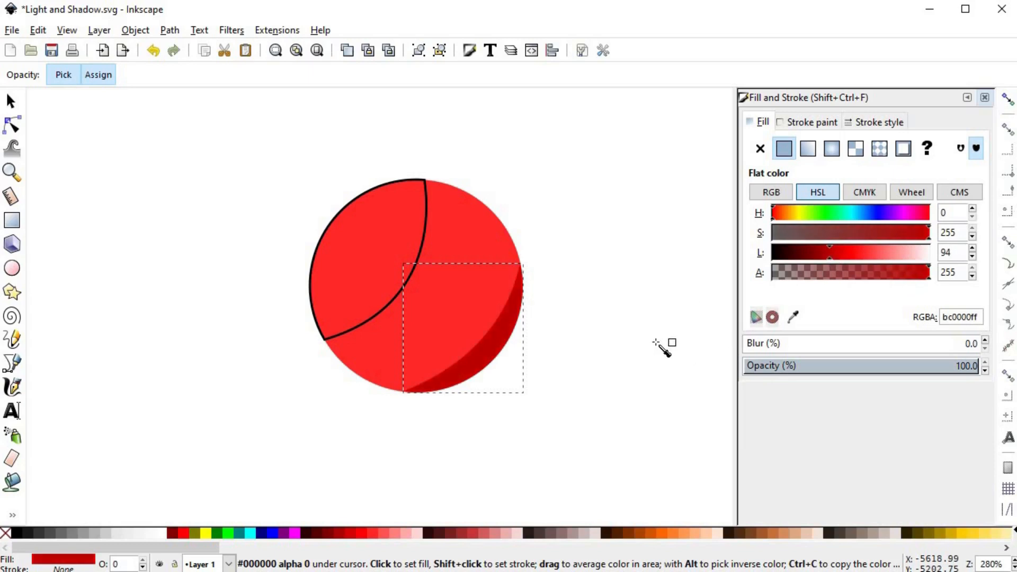
key("s")
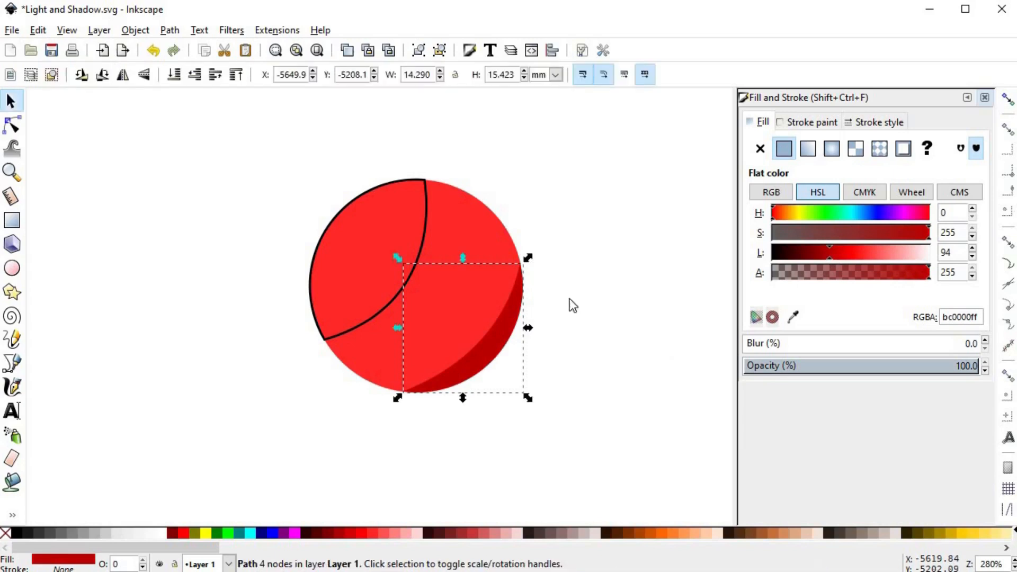
- Remove the upper-left section's outline, lighten its fill to a lightness of 187 as a highlight, and deselect it
left_click(421, 220)
key("d")
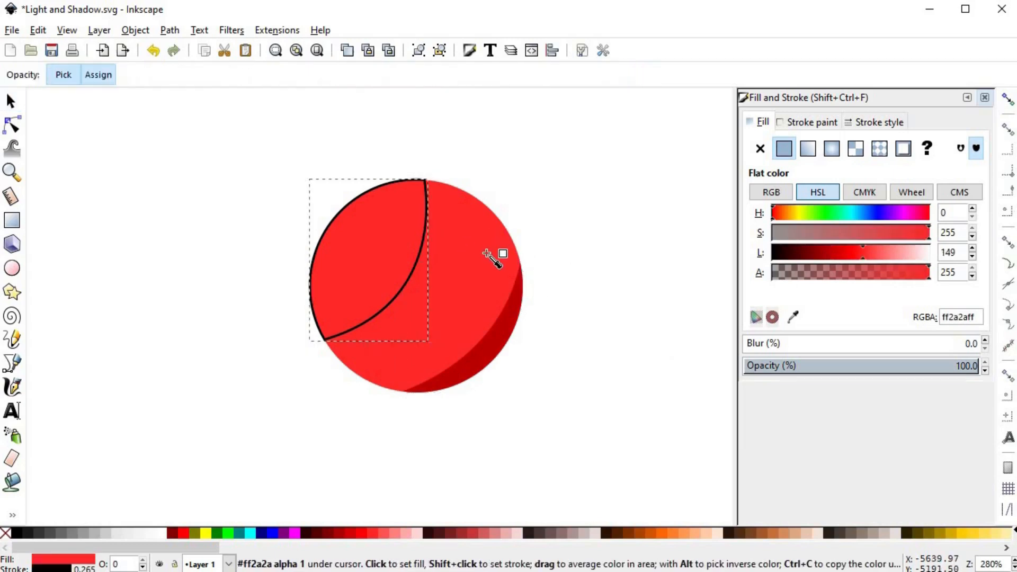
left_click(6, 534, "shift")
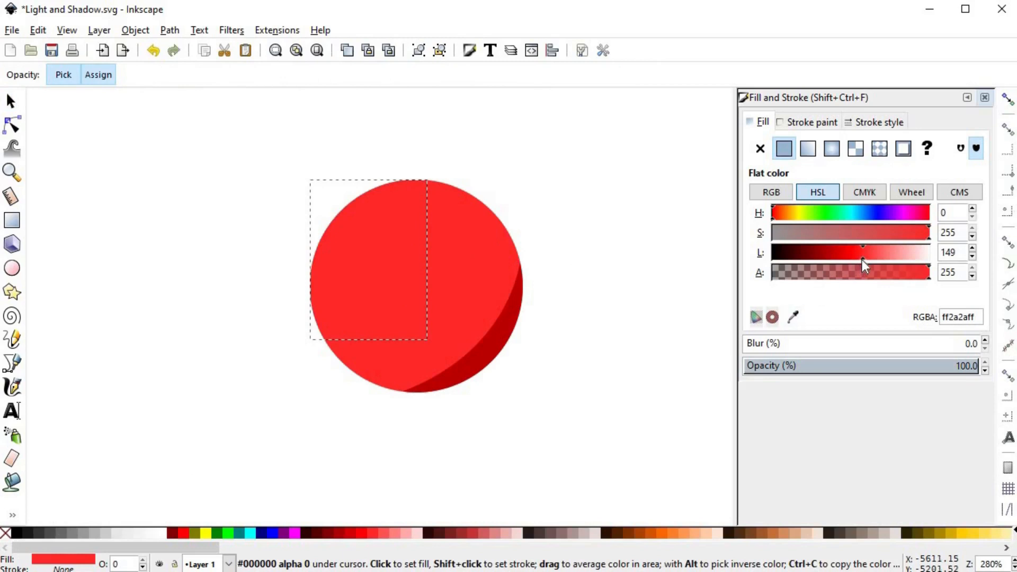
left_click_drag(865, 255, 888, 253)
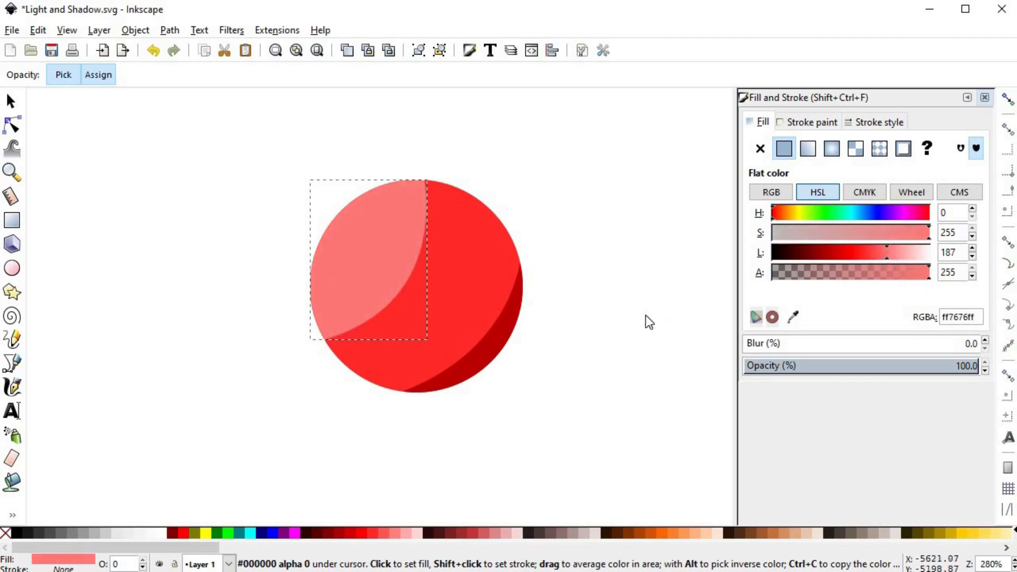
key("s")
left_click(636, 347)
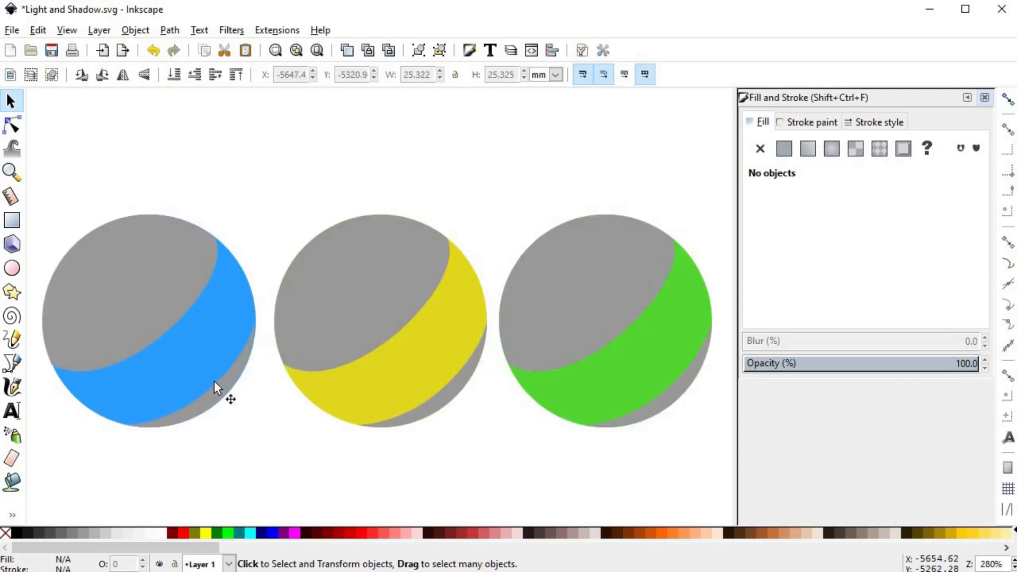
- Fill the blue ball's grey lower-right crescent with the sampled ball blue and darken it to a lightness of 97
left_click(214, 381)
key("d")
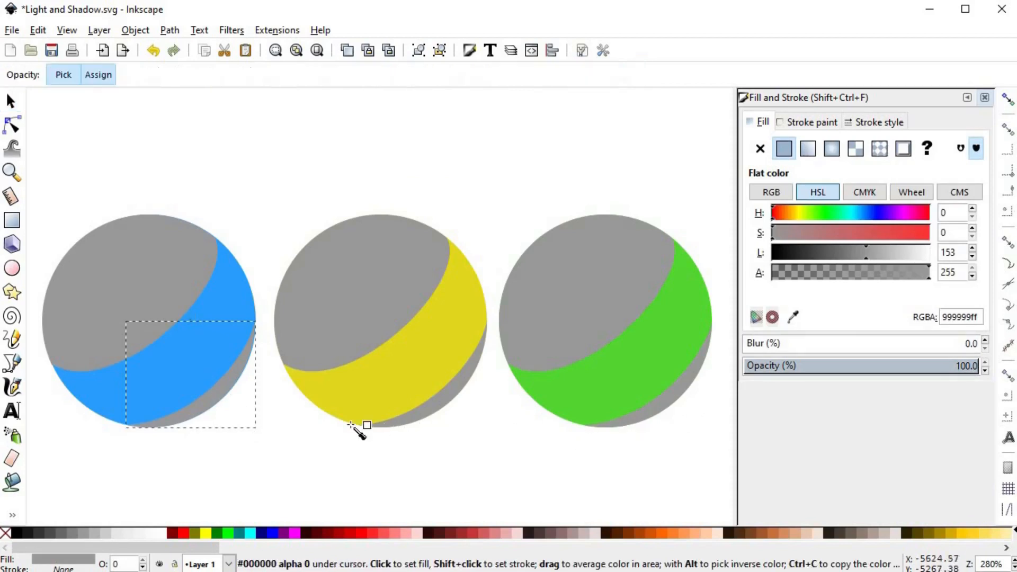
left_click(200, 357)
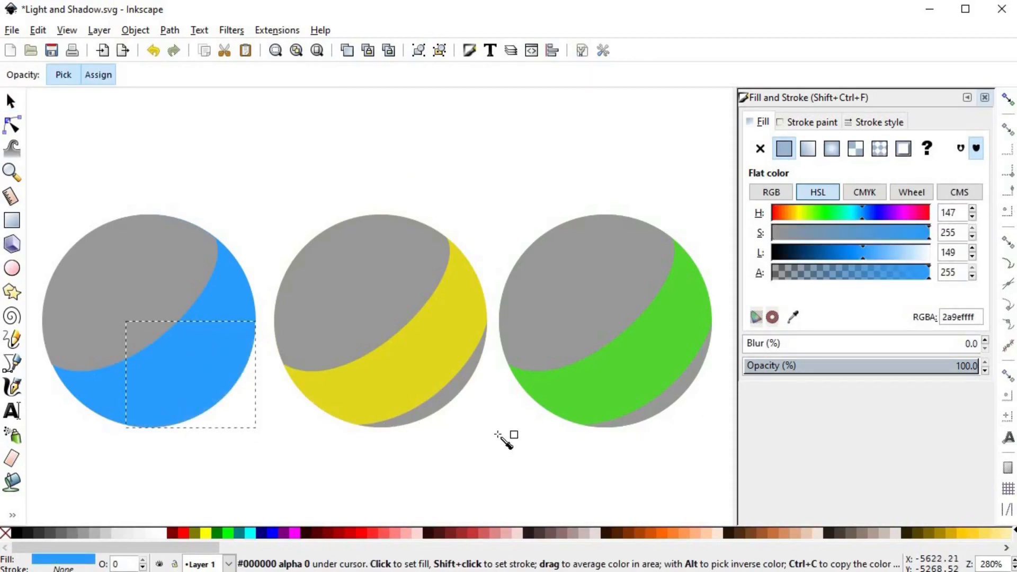
left_click_drag(850, 257, 831, 258)
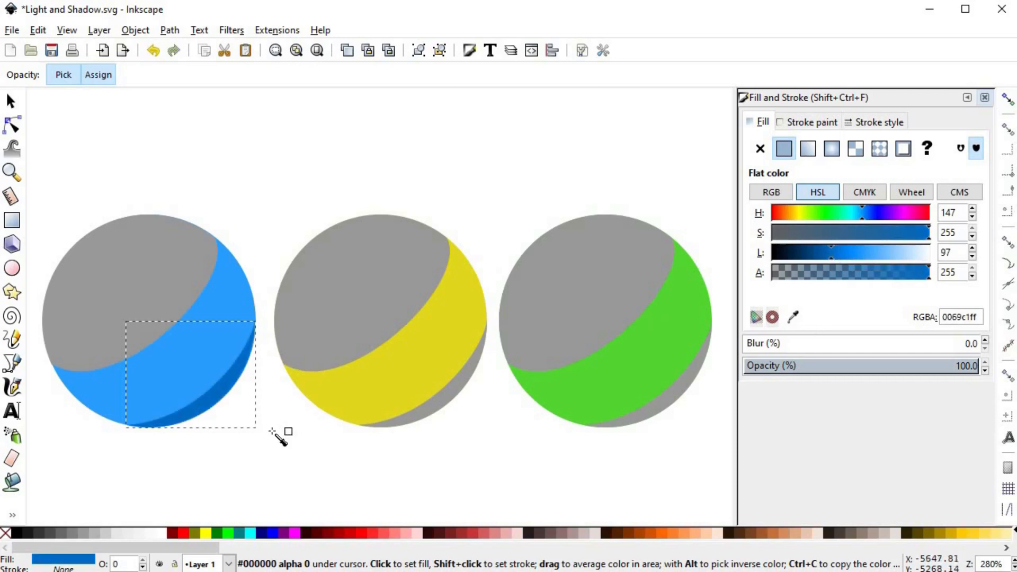
- Fill the blue ball's grey upper-left section with the sampled ball blue and lighten it to a lightness of 170
key("s")
left_click(182, 295)
key("d")
left_click(204, 333)
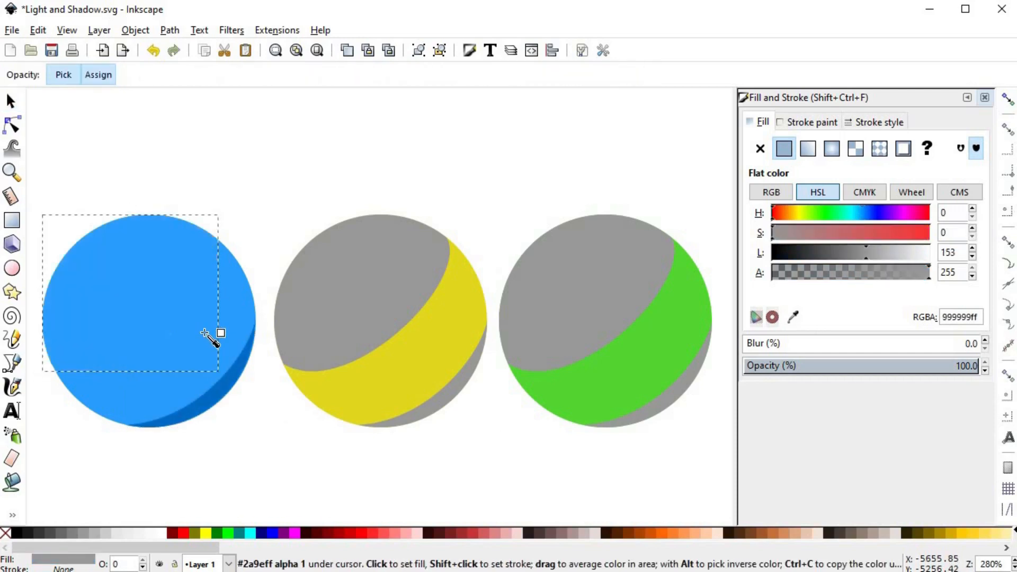
left_click_drag(873, 252, 876, 252)
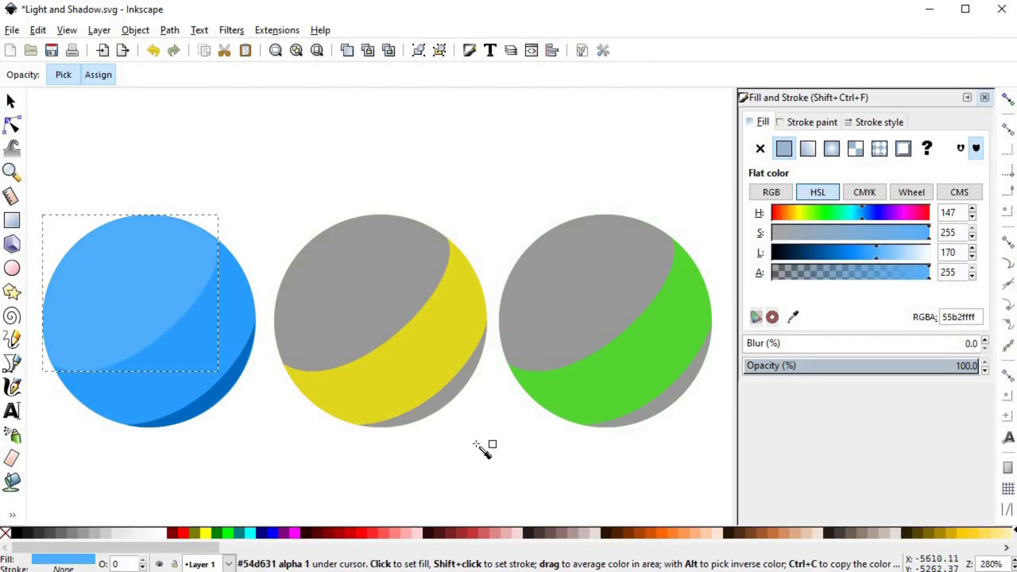
- Fill the yellow ball's grey lower-right crescent with the sampled ball yellow and darken it to a lightness of 79
key("s")
left_click(437, 397)
key("d")
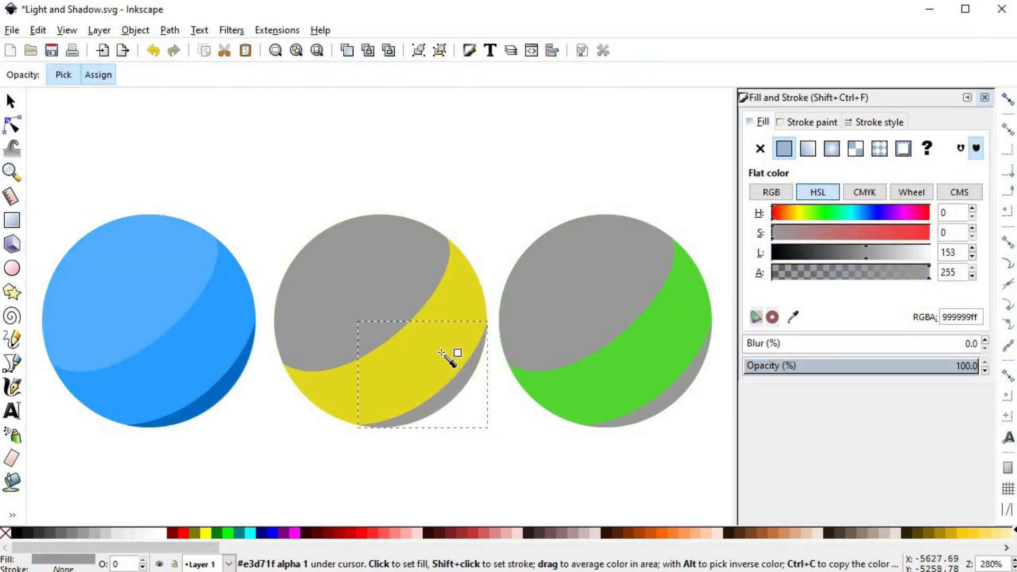
left_click(452, 356)
left_click_drag(847, 253, 821, 256)
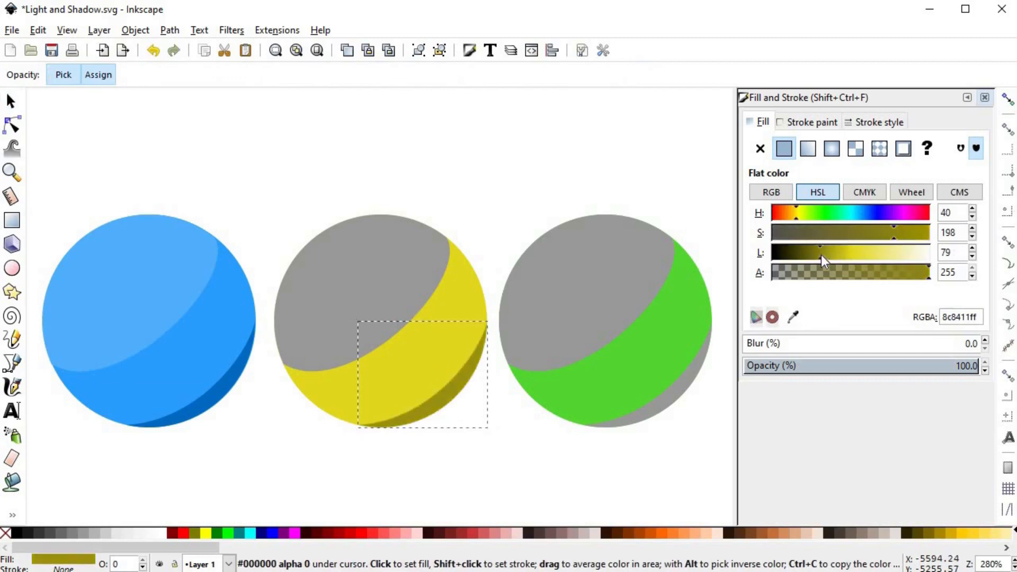
- Fill the yellow ball's grey upper-left section with the sampled ball yellow and lighten it to a lightness of 193
key("s")
left_click(413, 283)
key("d")
left_click(454, 336)
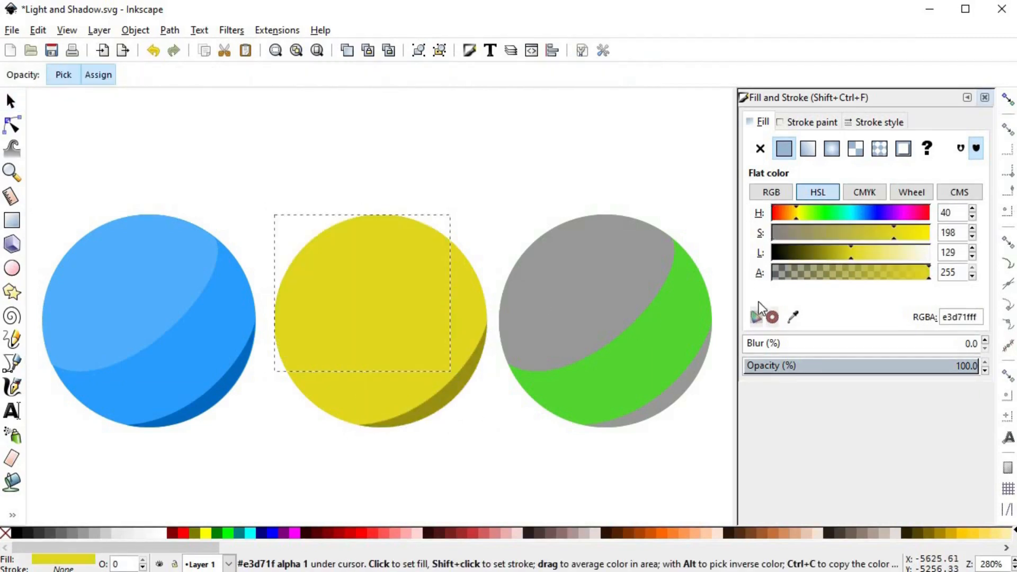
left_click_drag(857, 256, 891, 256)
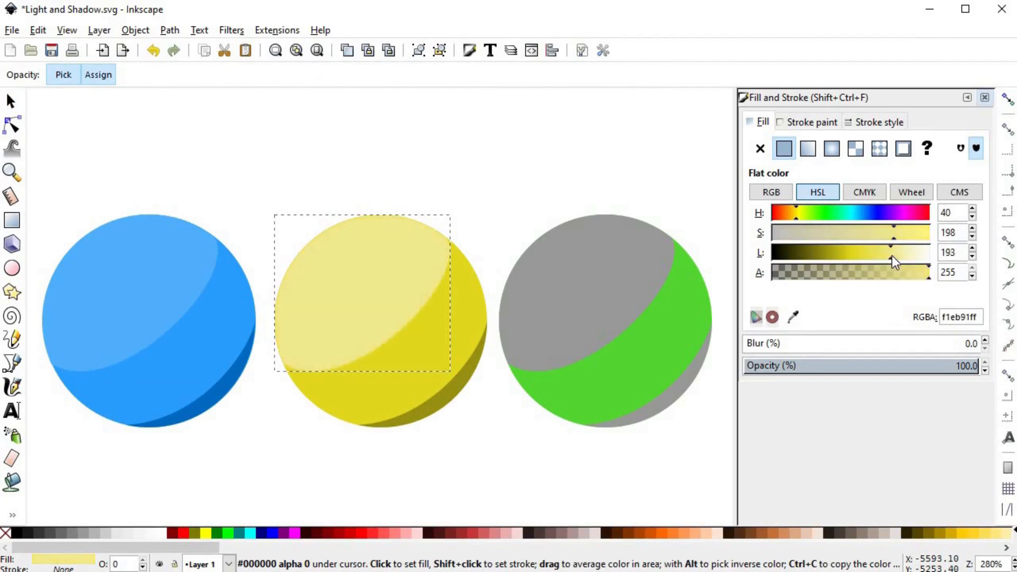
- Fill the green ball's grey lower-right crescent with the sampled ball green and darken it to a lightness of 90
key("s")
left_click(678, 408)
key("d")
left_click(652, 366)
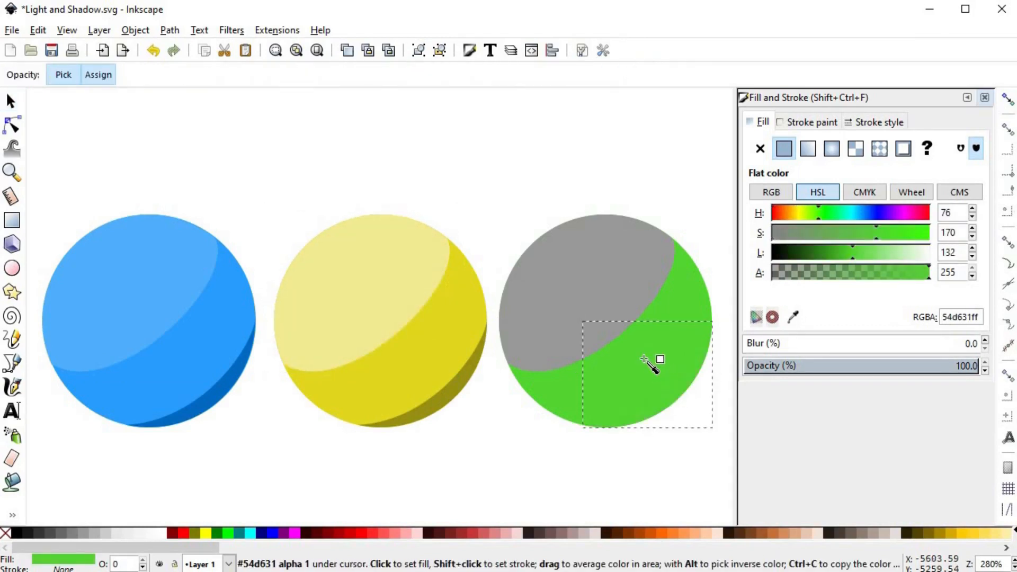
left_click_drag(851, 255, 825, 255)
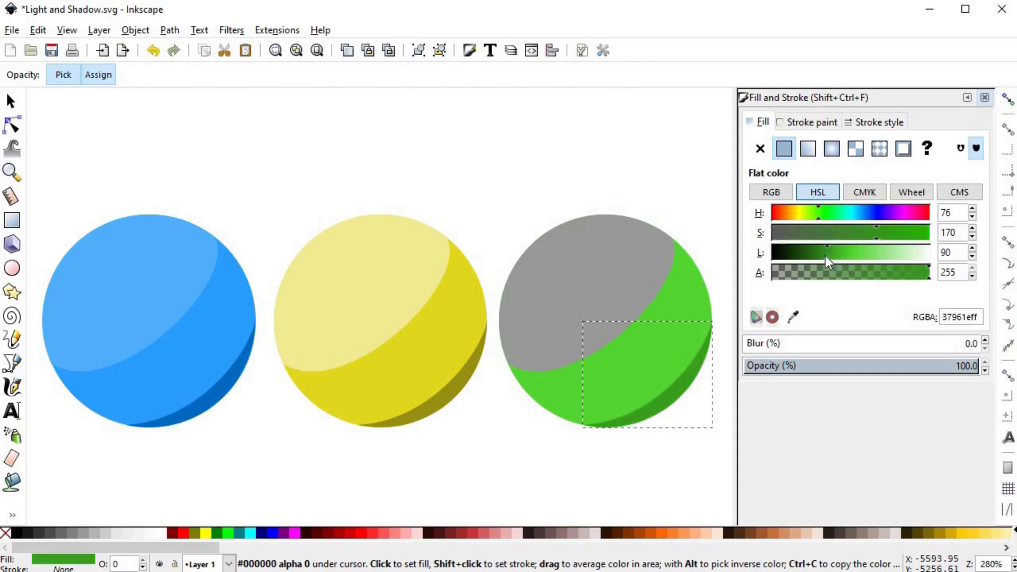
- Fill the green ball's grey upper-left section with the sampled green, lighten it to a lightness of 167, and deselect it
key("s")
left_click(624, 304)
key("d")
left_click(655, 335)
left_click_drag(859, 259, 878, 257)
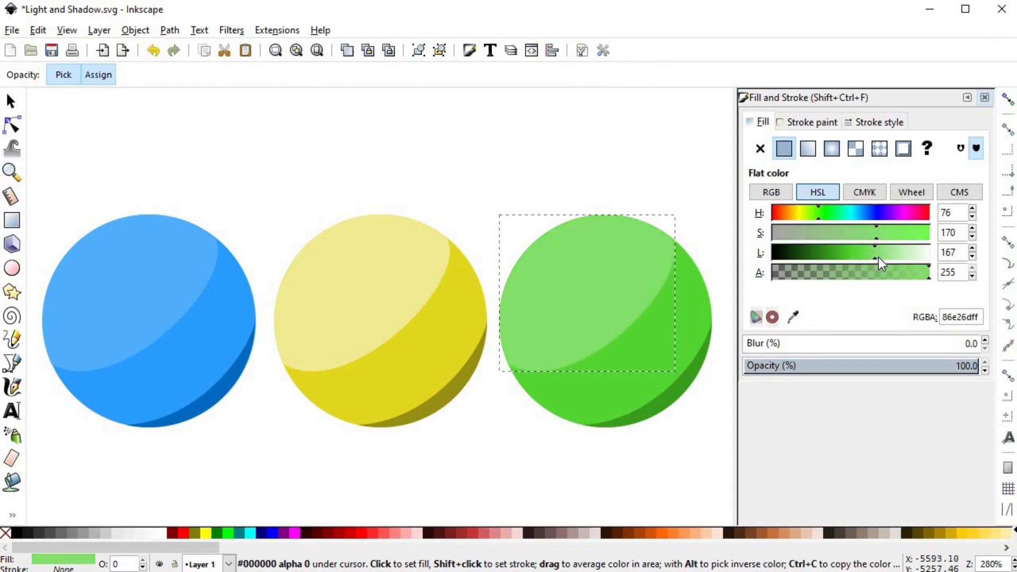
key("s")
left_click(479, 472)
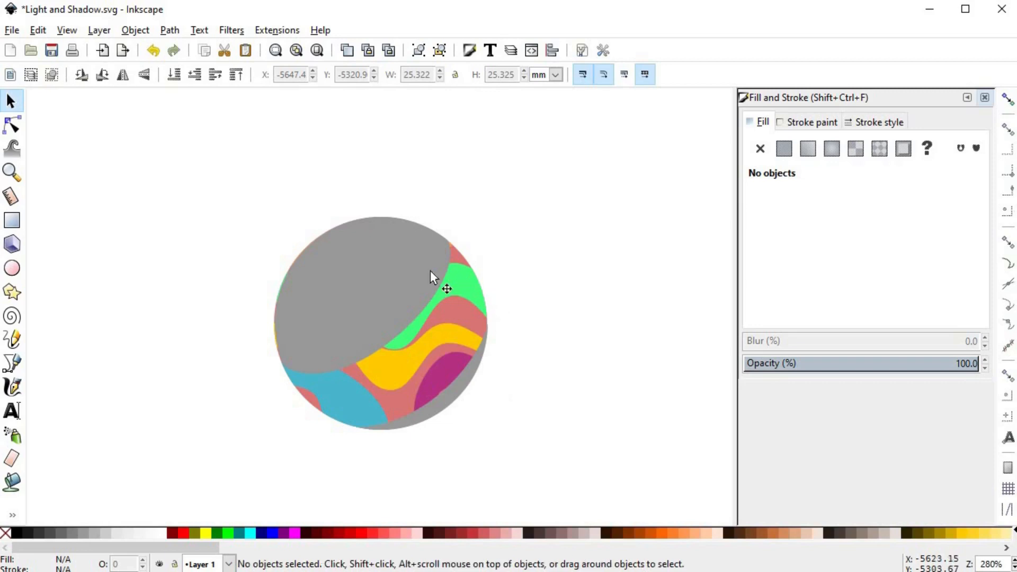
- Change the multicoloured ball's grey upper-left section to white by raising its fill lightness to 255
left_click(418, 280)
left_click_drag(882, 253, 957, 249)
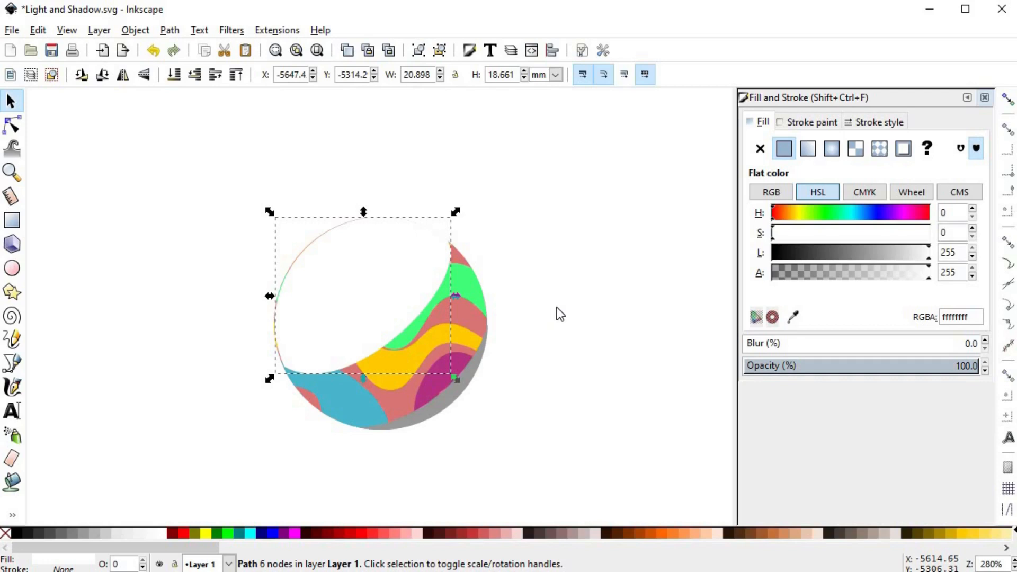
- Set the multicoloured ball's white highlight to alpha 84, and make its grey lower-right crescent black with alpha 53, leaving nothing selected
left_click_drag(926, 275, 824, 273)
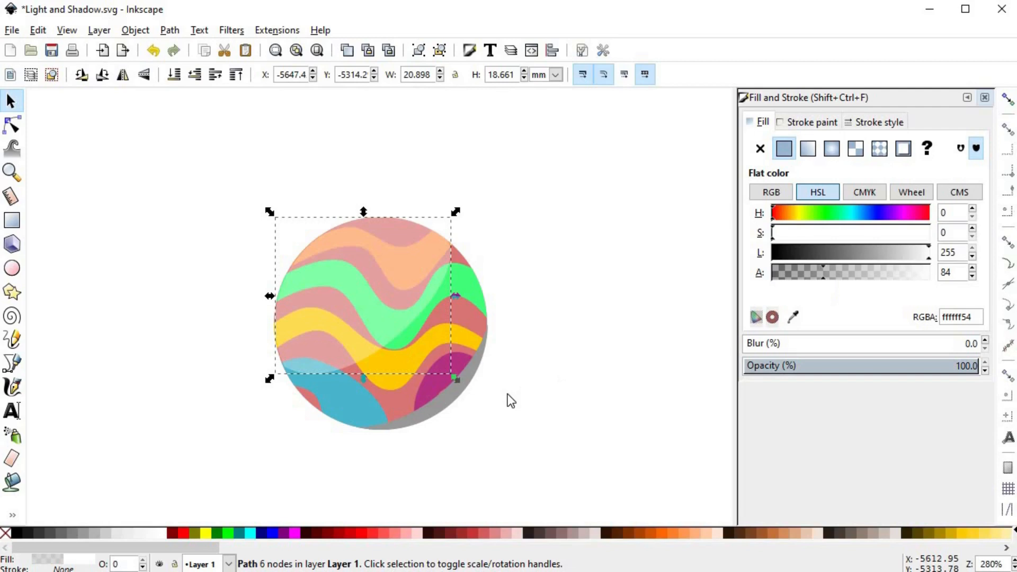
left_click(485, 381)
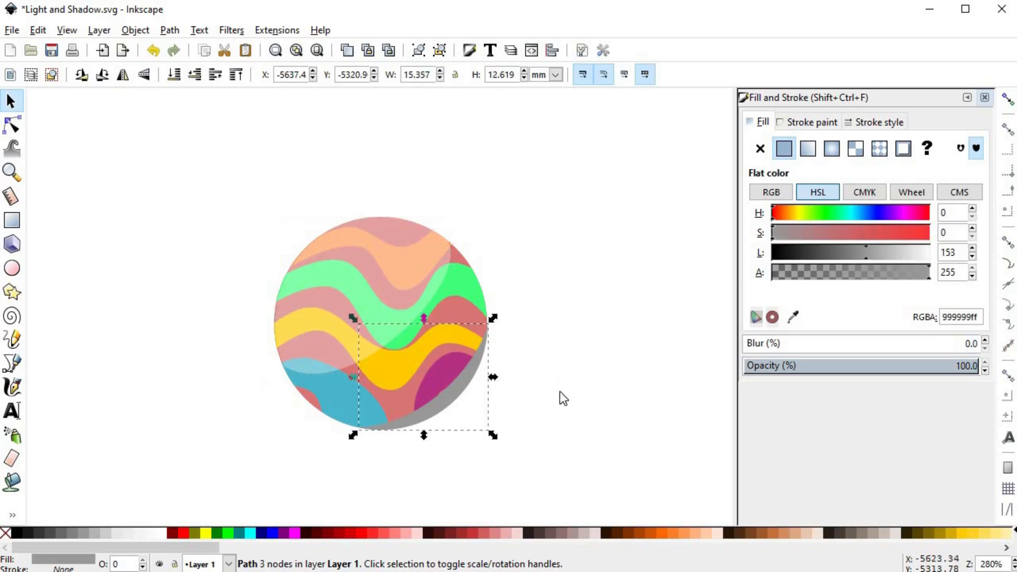
left_click_drag(831, 249, 735, 249)
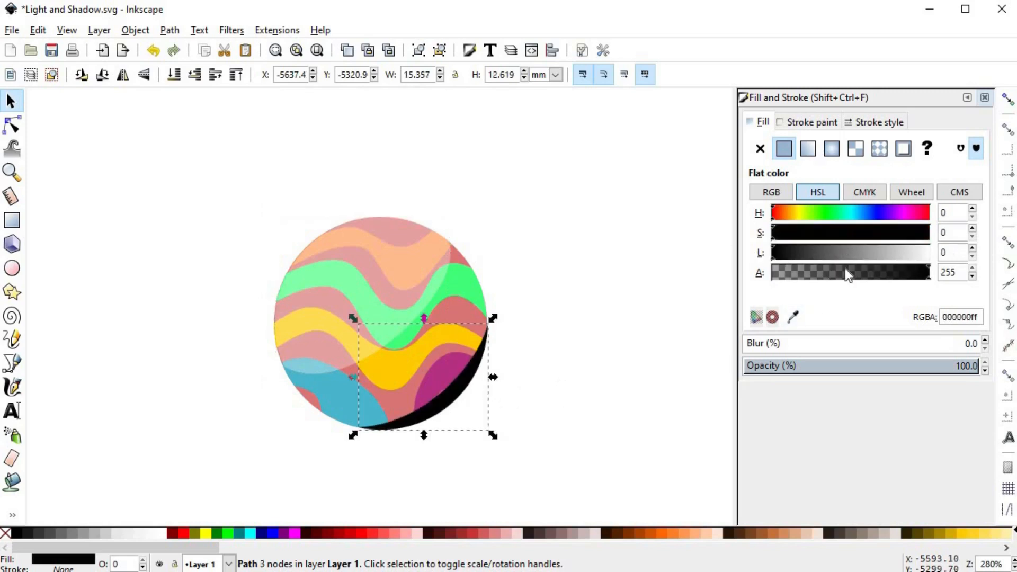
left_click_drag(923, 276, 842, 275)
left_click(806, 270)
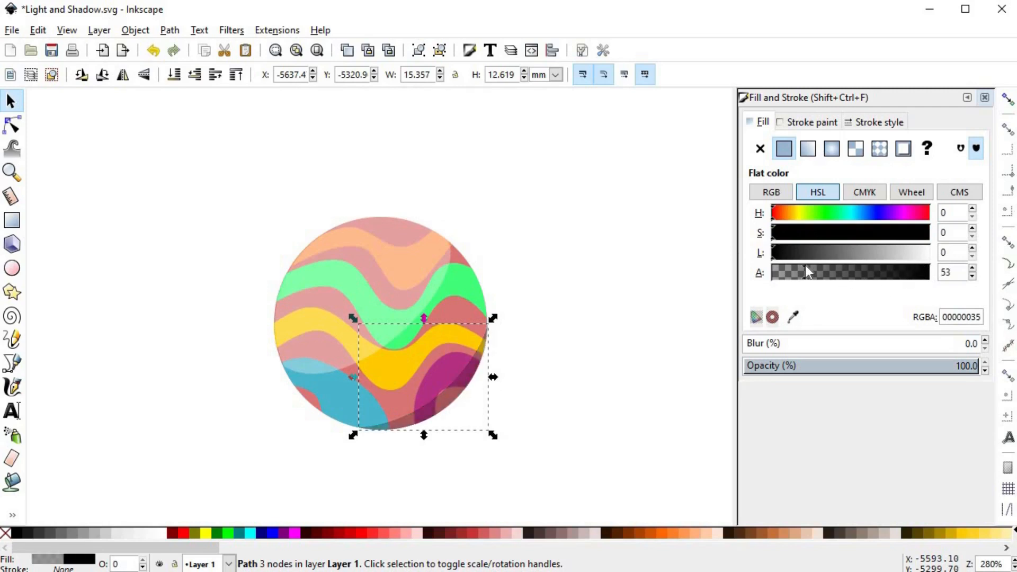
left_click(586, 354)
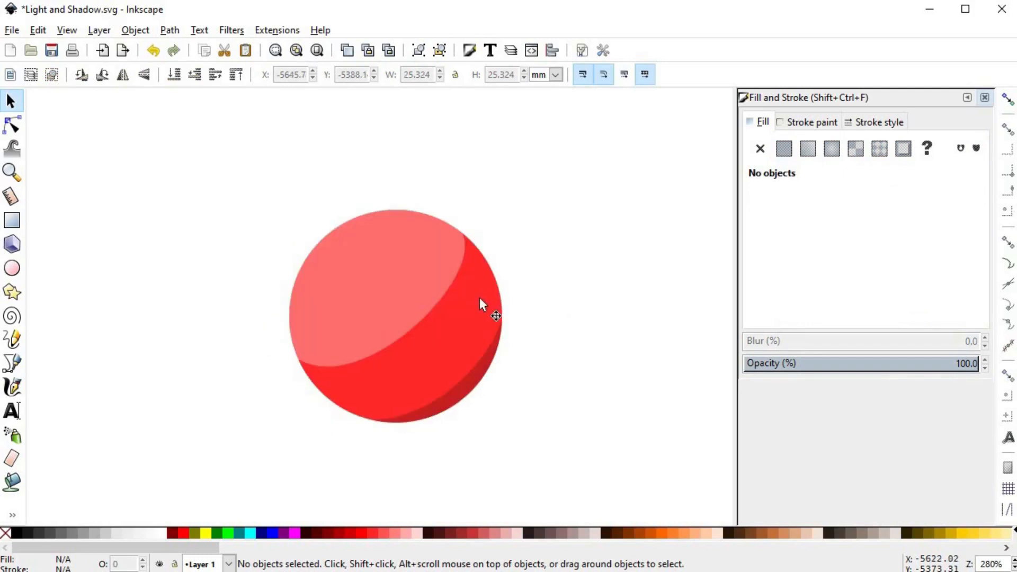
- Cycle the red ball's base circle through green (hue 80), blue (167) and orange (8), finishing on pink with a hue of 242
left_click(480, 299)
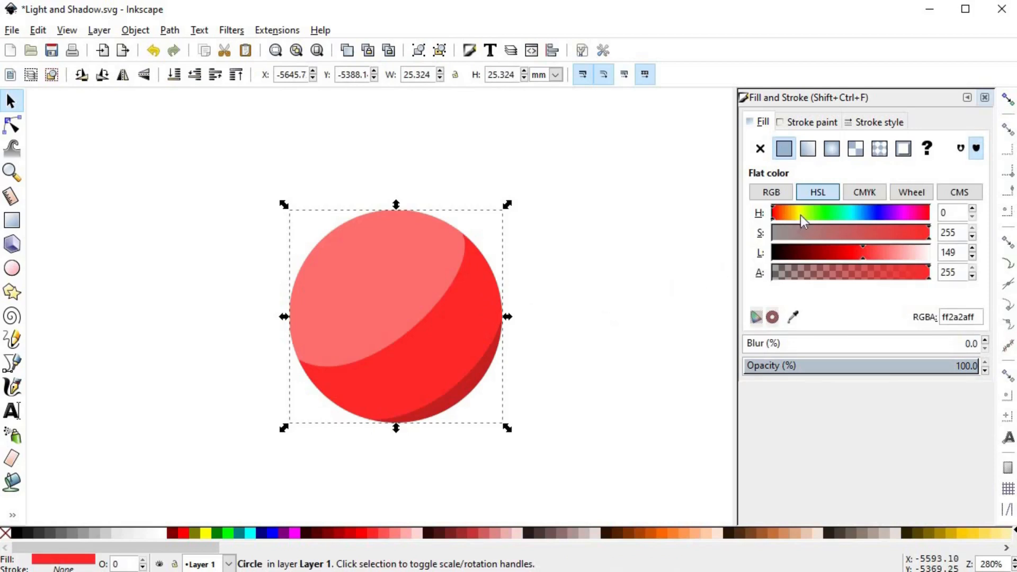
left_click(822, 214)
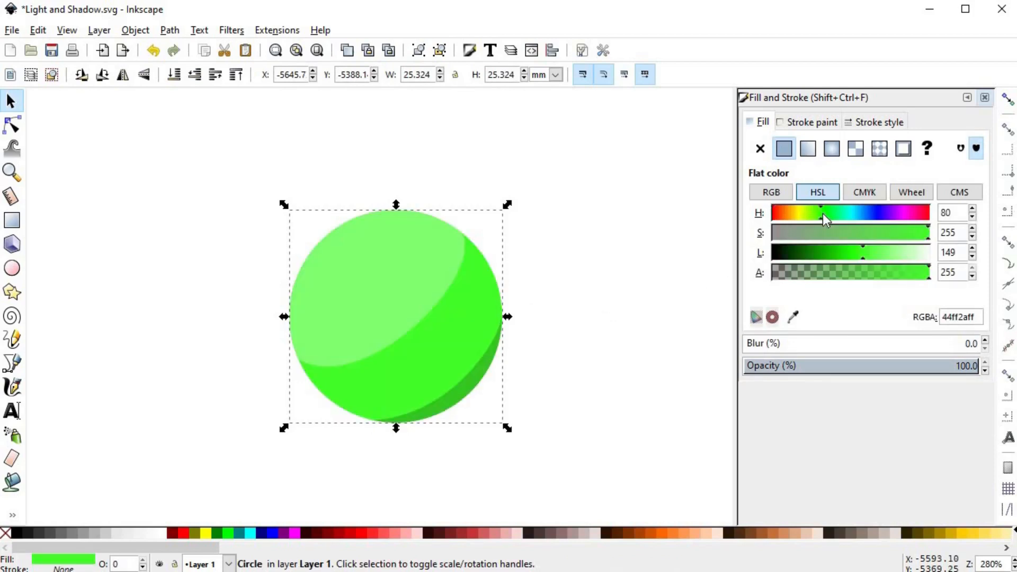
left_click(851, 214)
left_click(876, 213)
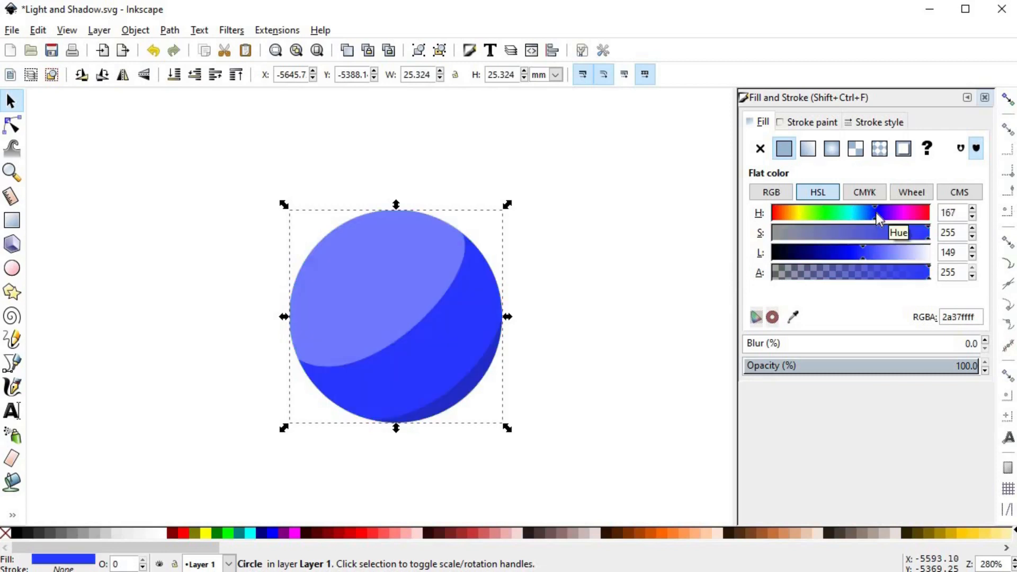
left_click(777, 214)
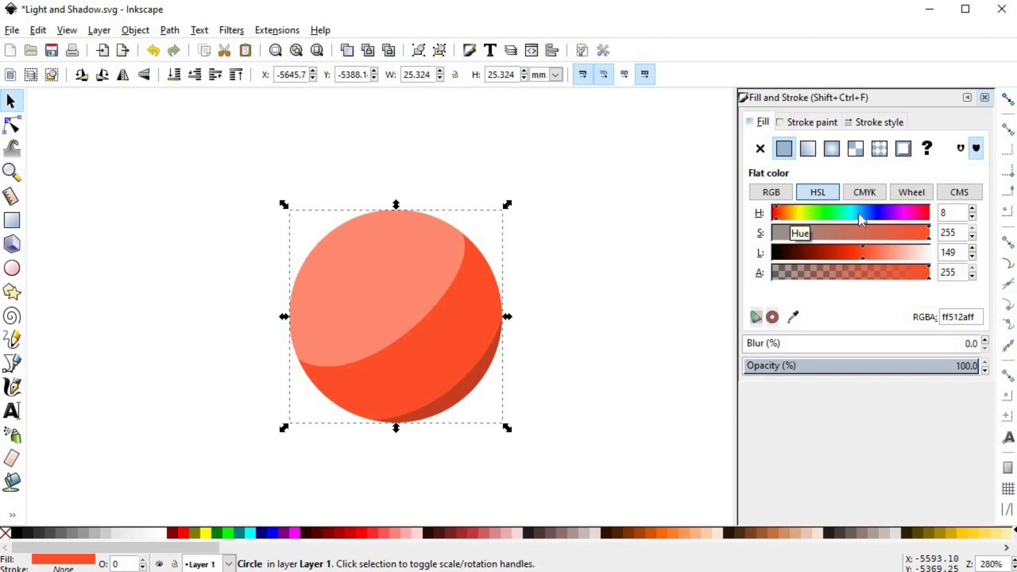
left_click(922, 211)
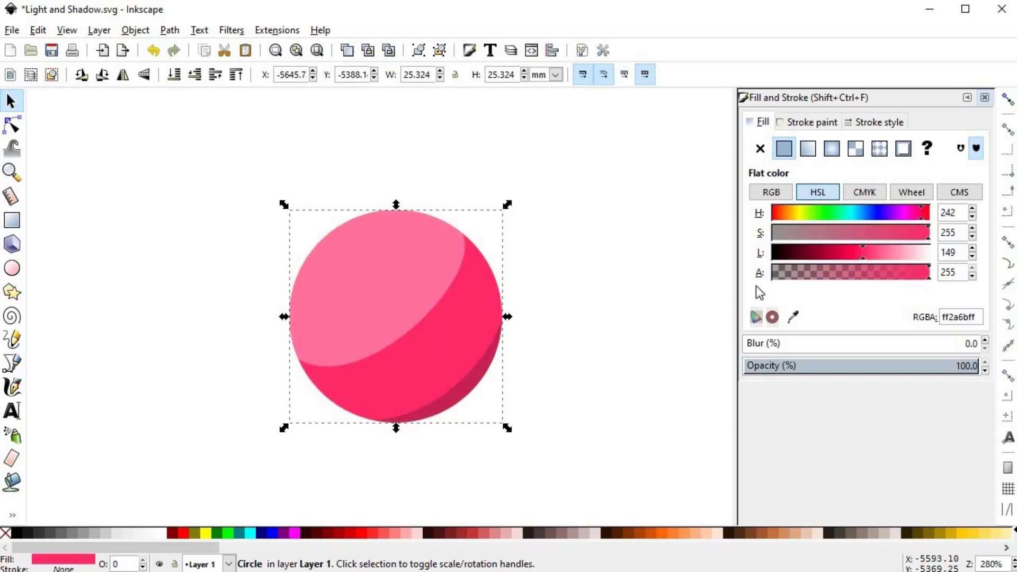